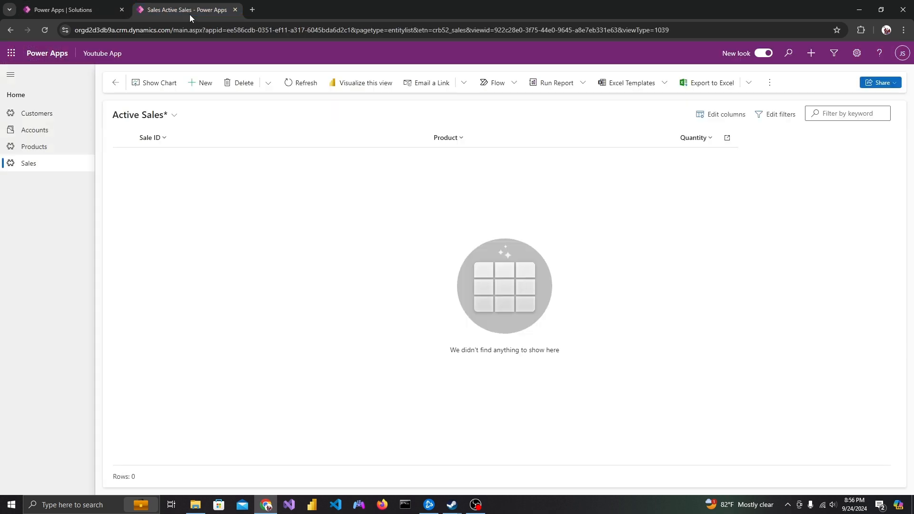
# Step: Check the Youtube App's Products and Sales lists, and open the Sales table in the Common Data Services Default Solution
pyautogui.click(56, 146)
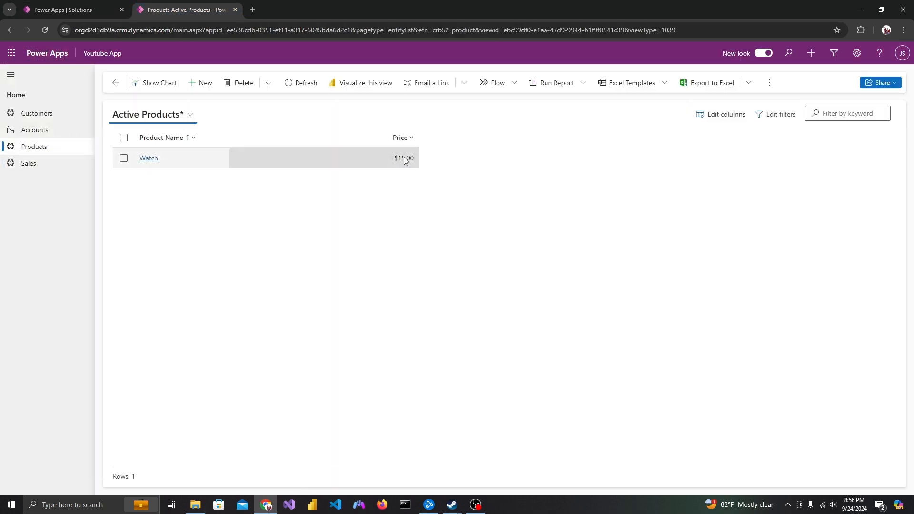
pyautogui.click(53, 164)
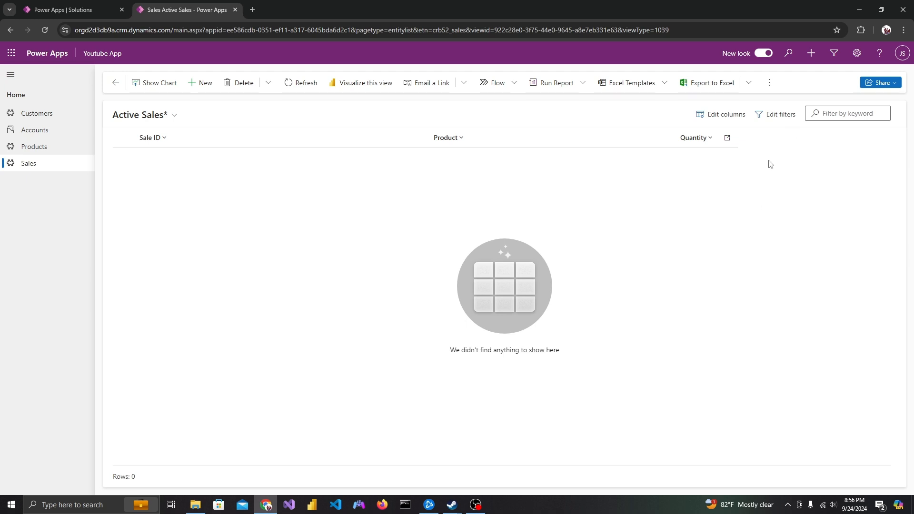
pyautogui.click(72, 10)
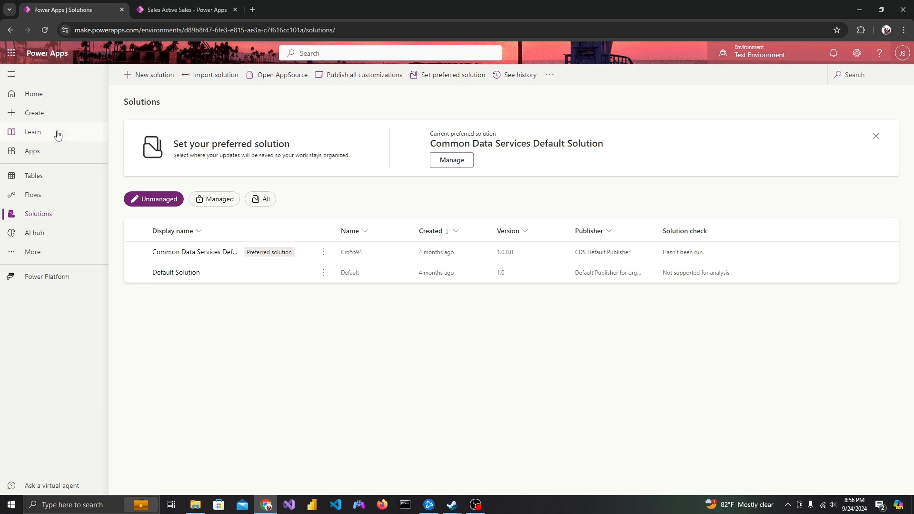
pyautogui.click(213, 252)
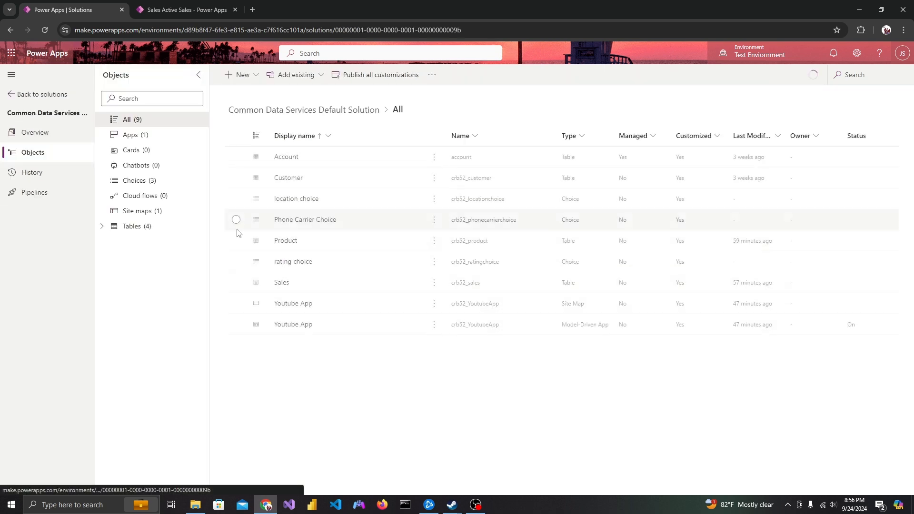
pyautogui.click(138, 228)
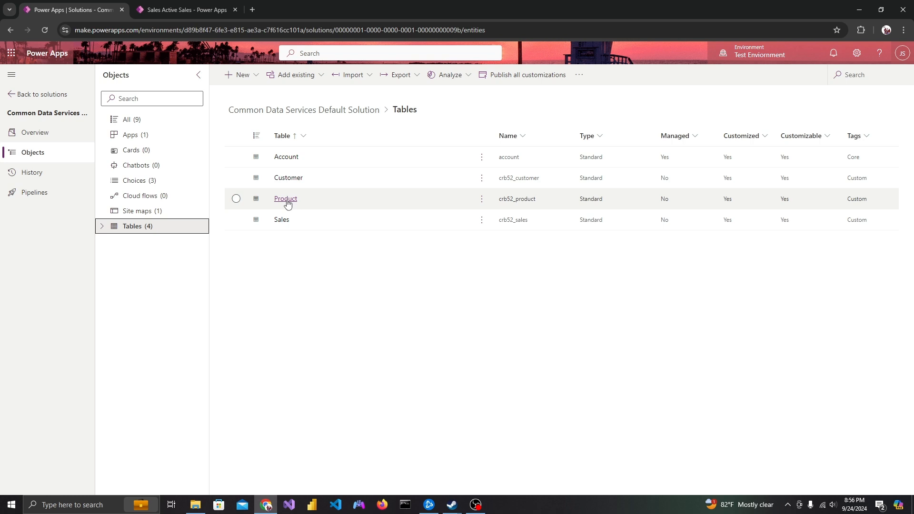
pyautogui.click(282, 220)
# Step: Create a Total column in the Sales table with Currency data type and Calculated behavior, saving it to open its calculation editor
pyautogui.click(241, 74)
pyautogui.click(249, 107)
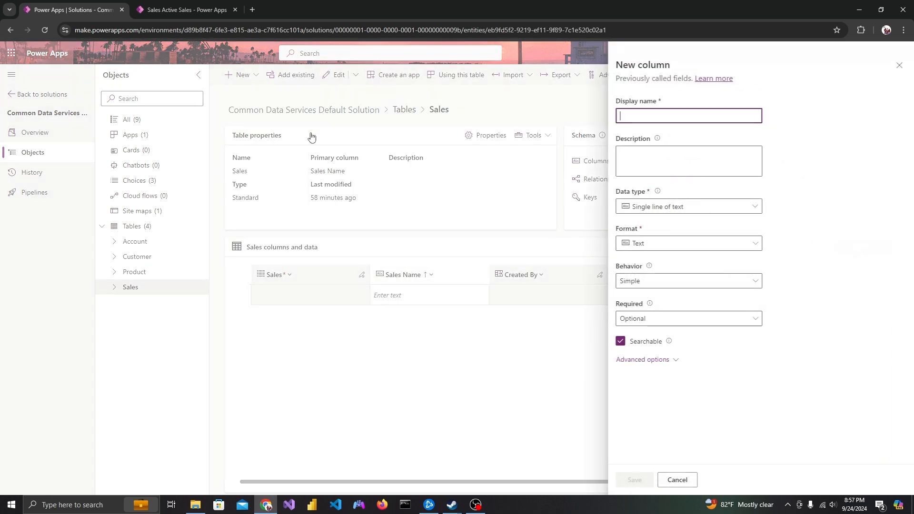
pyautogui.click(632, 119)
pyautogui.write('Total')
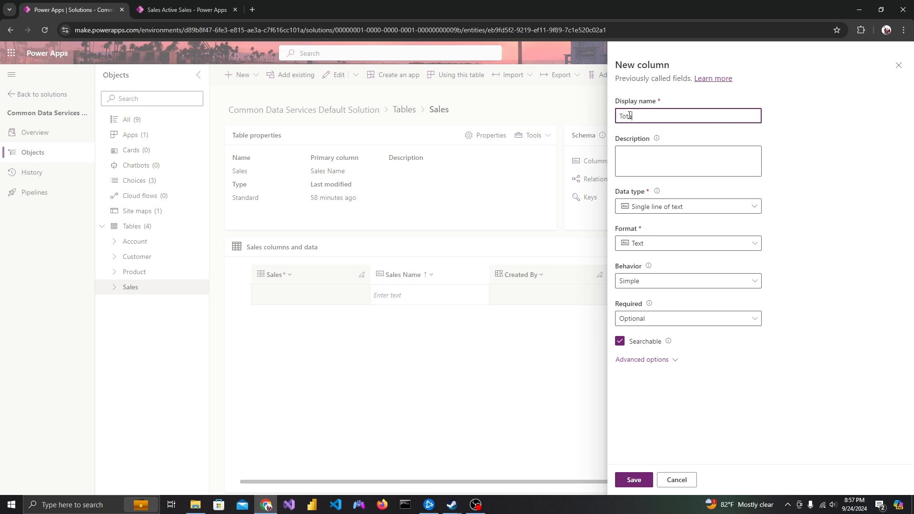
pyautogui.click(673, 206)
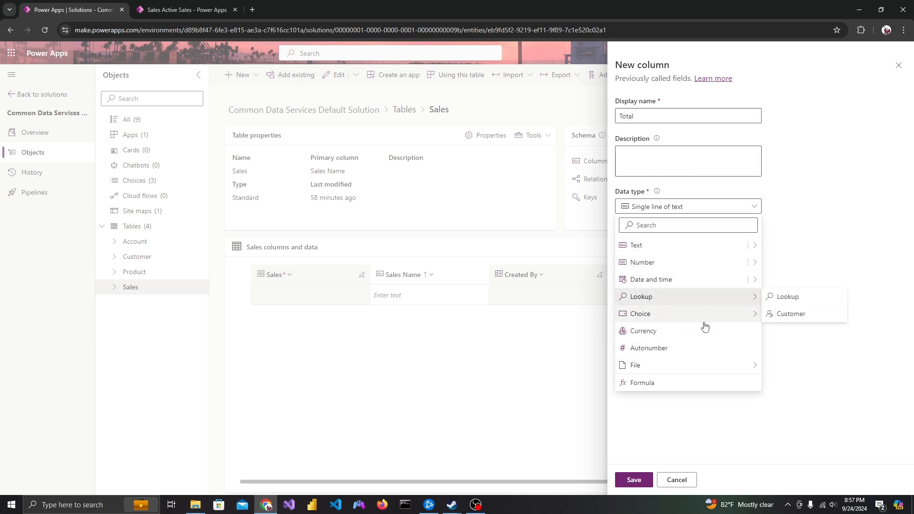
pyautogui.click(711, 331)
pyautogui.click(656, 245)
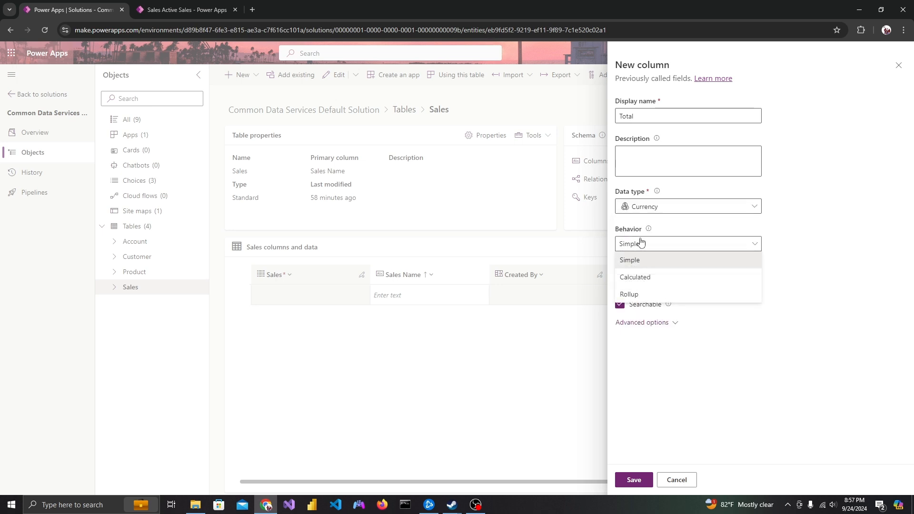
pyautogui.click(635, 278)
pyautogui.click(630, 328)
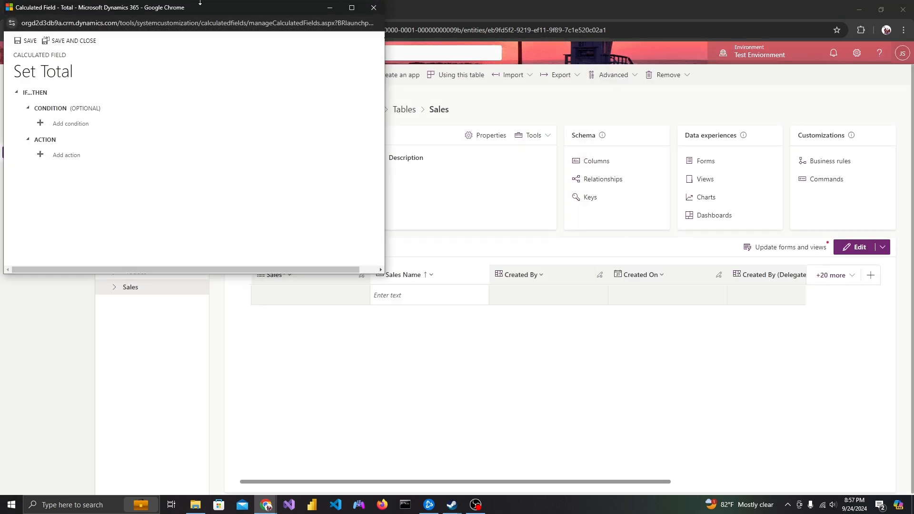
# Step: Leave the calculation editor open and review the Sales table's column list for the Product and Quantity fields
pyautogui.moveTo(197, 10); pyautogui.dragTo(418, 134)
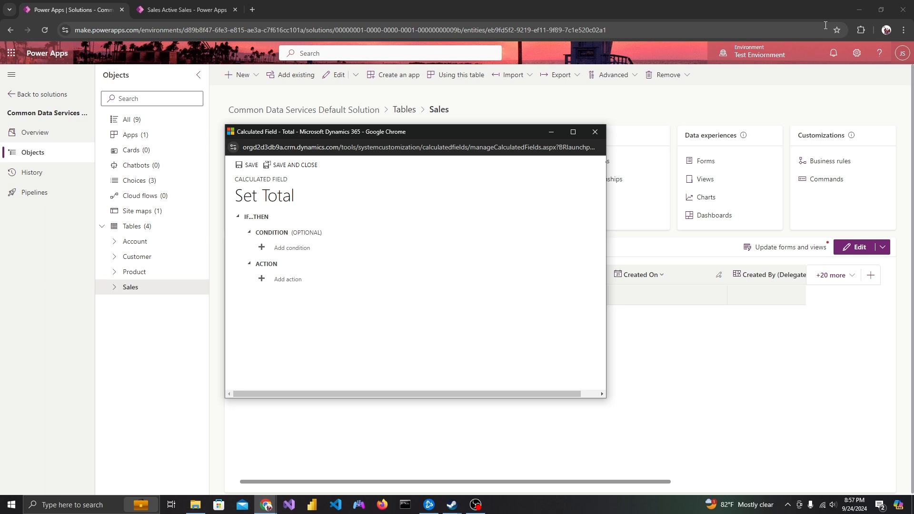
pyautogui.click(573, 132)
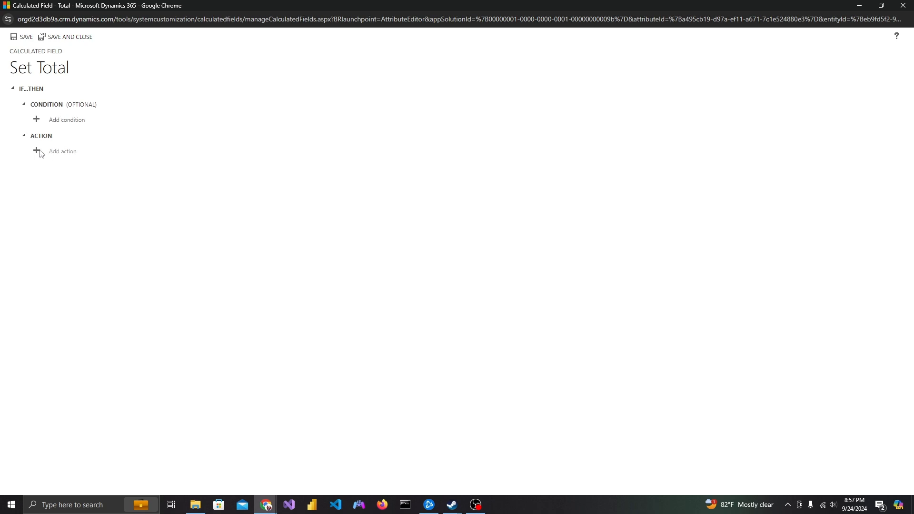
pyautogui.click(860, 5)
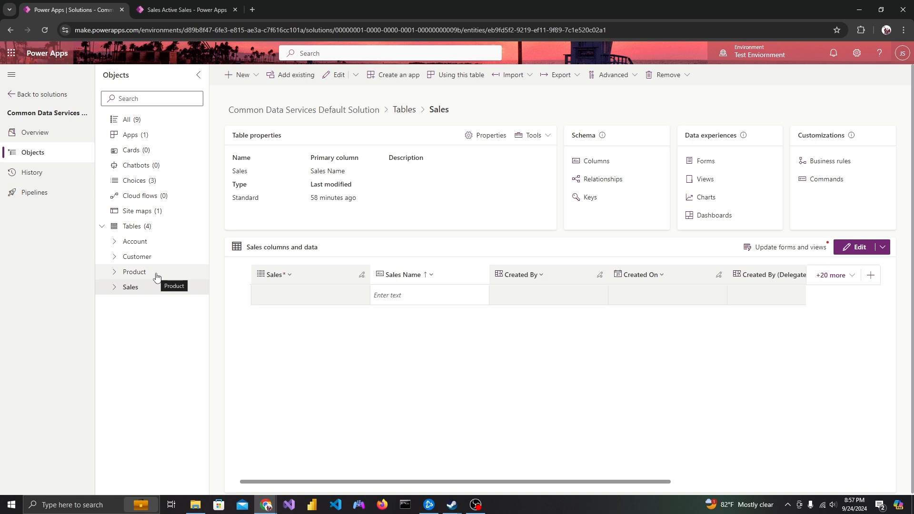
pyautogui.click(143, 288)
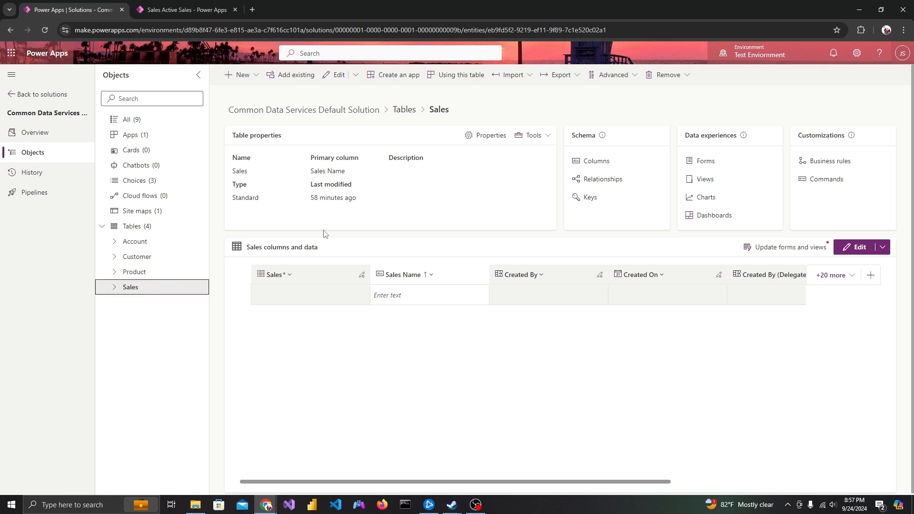
pyautogui.click(596, 161)
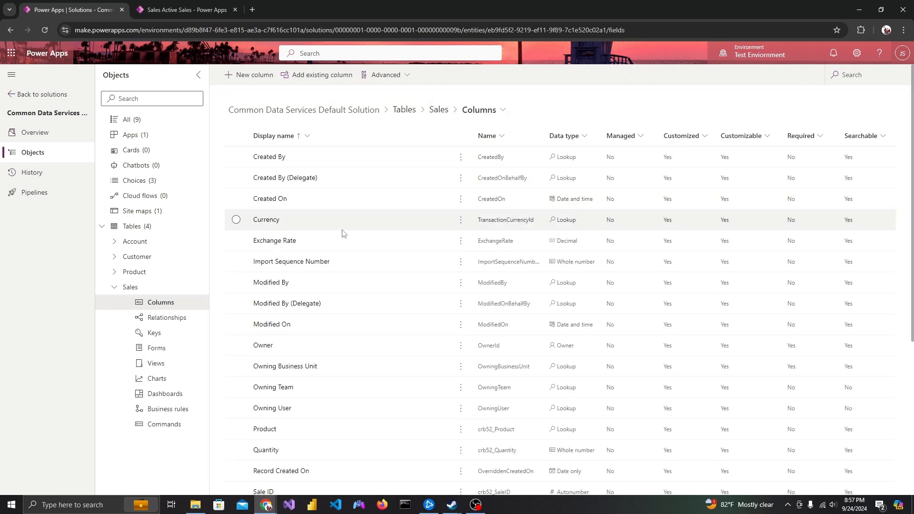
pyautogui.scroll(-4, 343, 234)
pyautogui.scroll(-1, 342, 235)
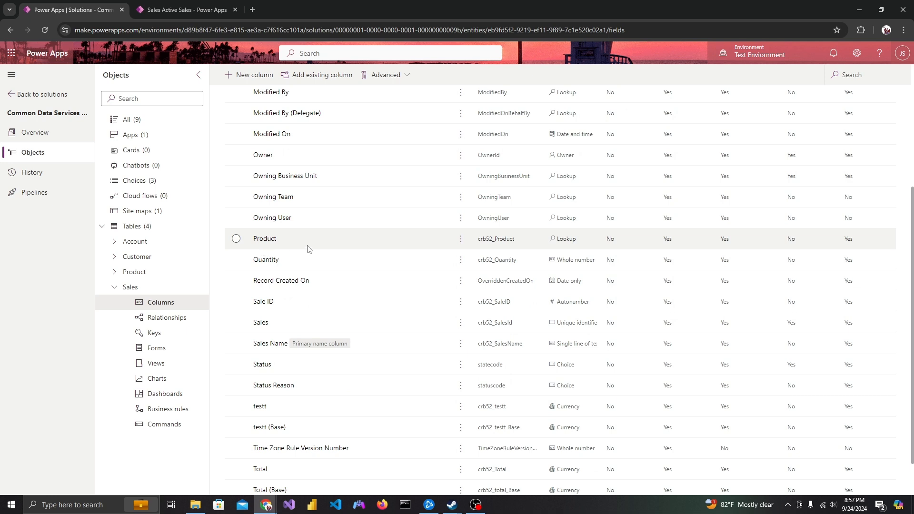
pyautogui.scroll(5, 496, 241)
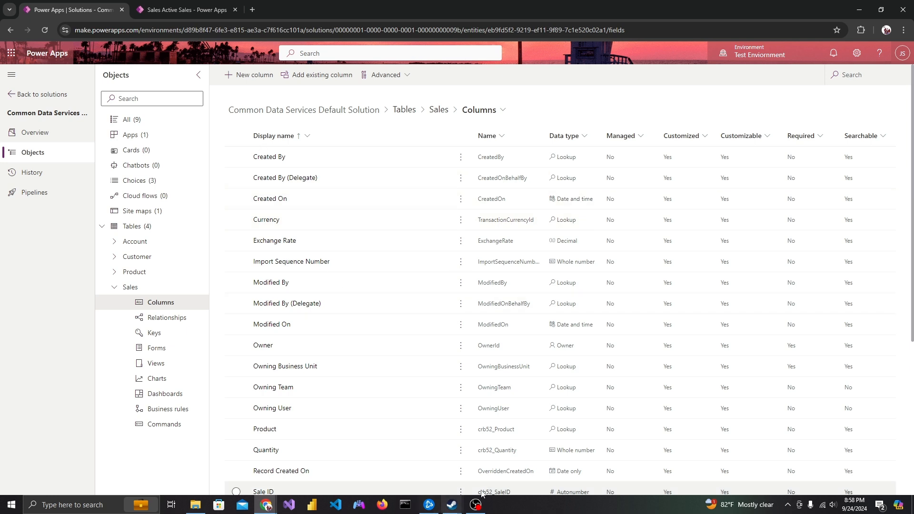
# Step: Define the Total calculation's action as crb52_product.crb52_price * crb52_quantity, and save and close the calculated field
pyautogui.moveTo(266, 505)
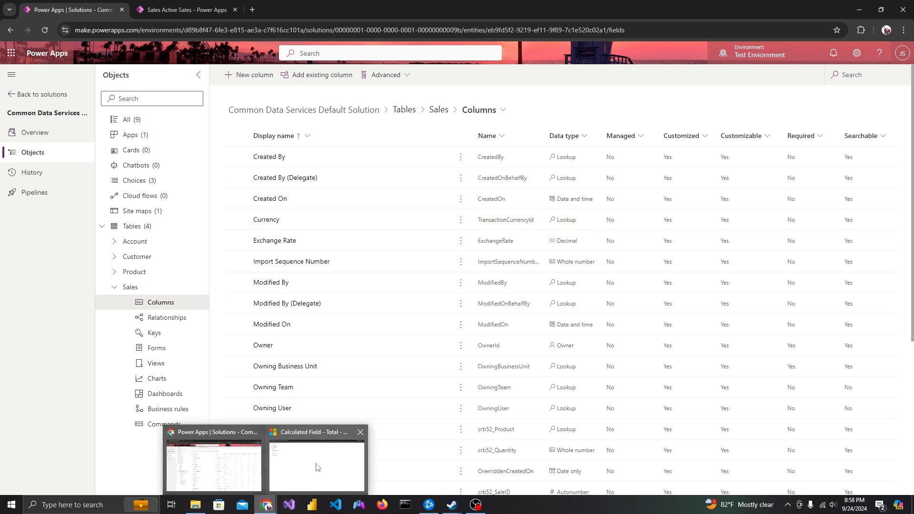
pyautogui.click(318, 466)
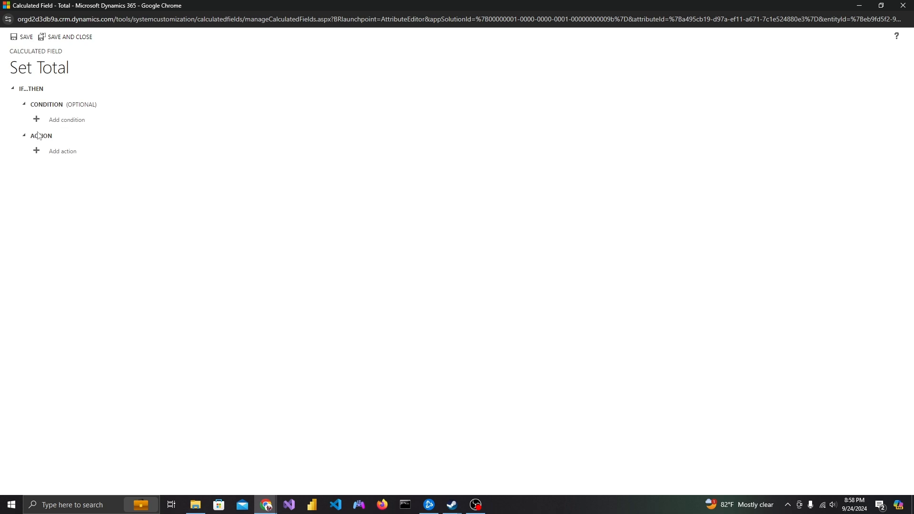
pyautogui.click(39, 151)
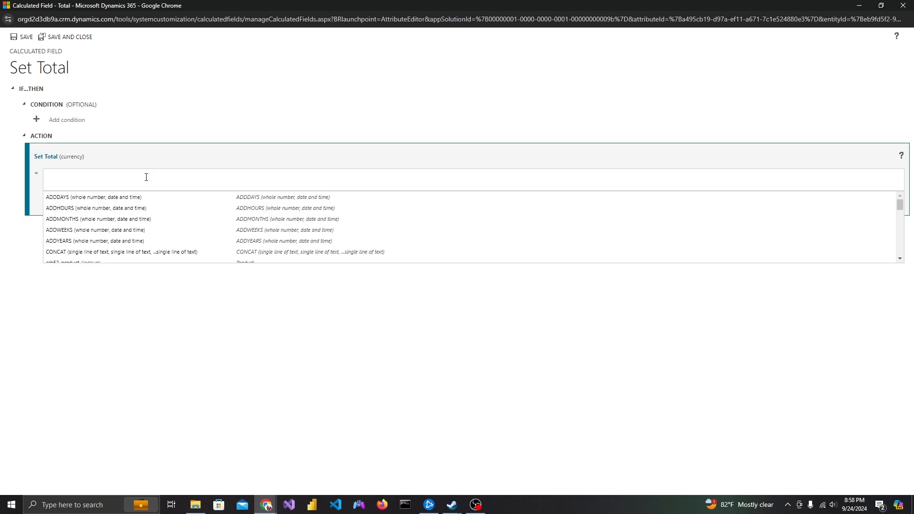
pyautogui.write('pro')
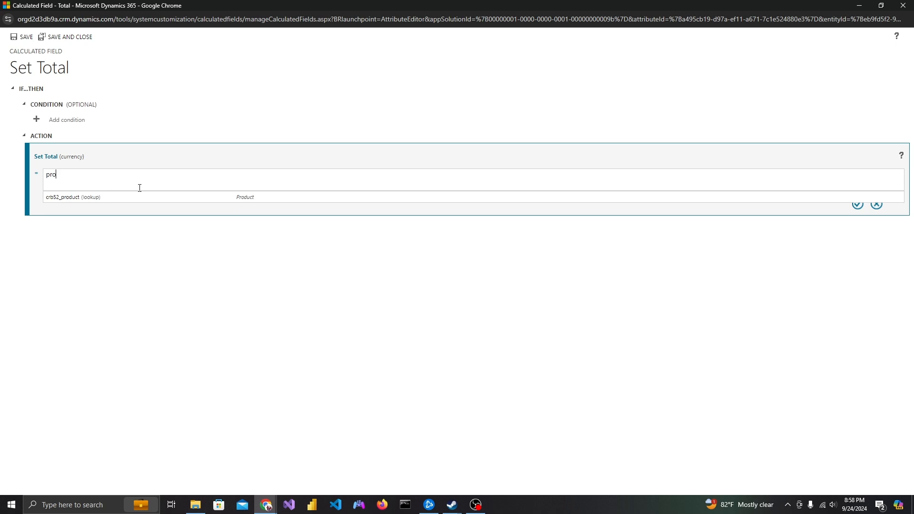
pyautogui.click(108, 197)
pyautogui.write('.pr')
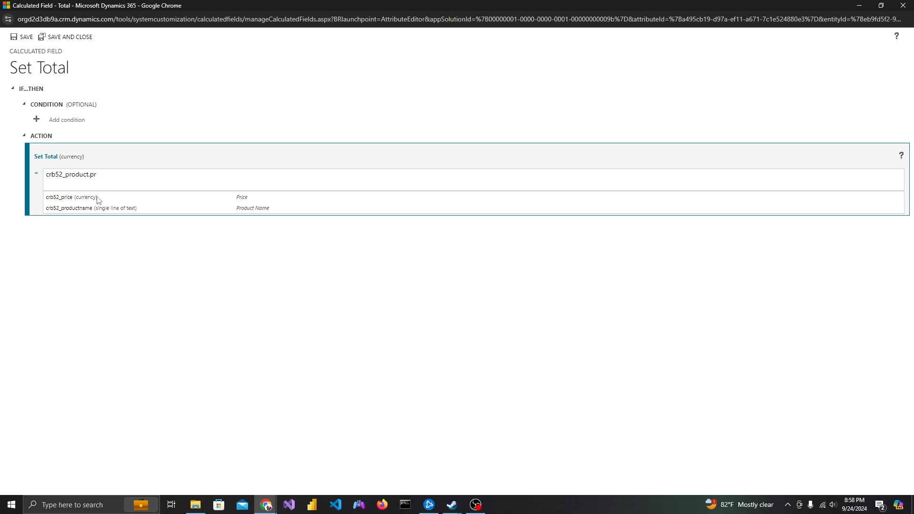
pyautogui.click(127, 199)
pyautogui.write('* ')
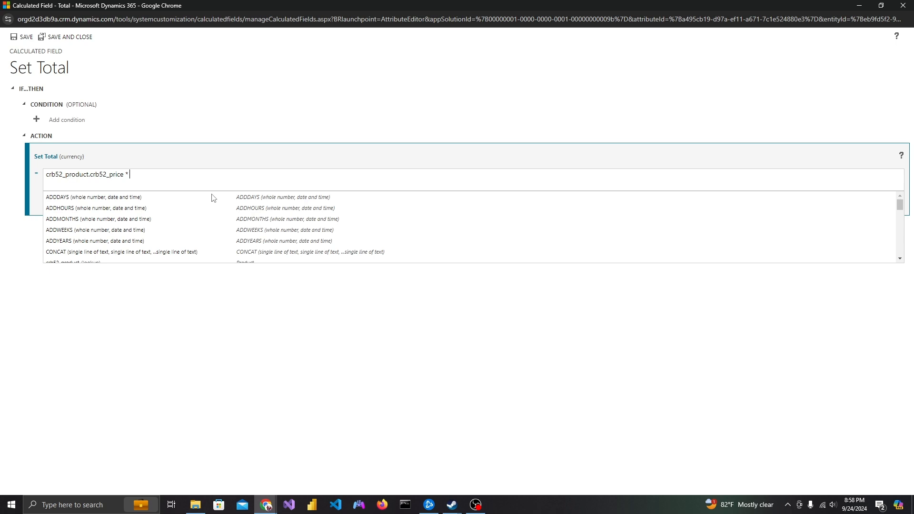
pyautogui.write('q')
pyautogui.click(208, 199)
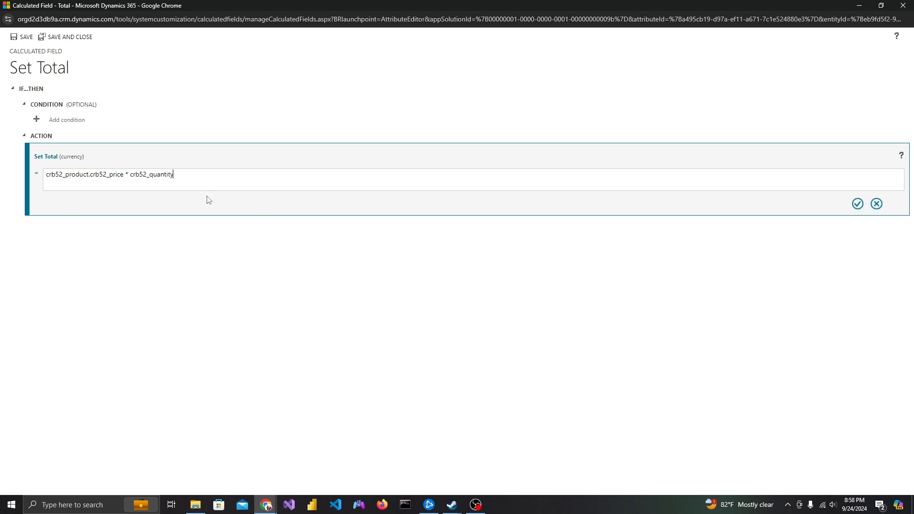
pyautogui.click(858, 204)
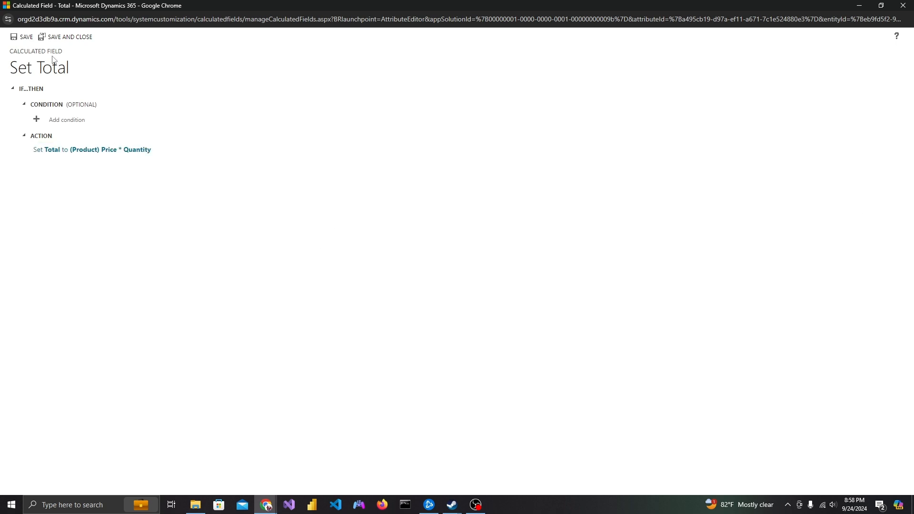
pyautogui.click(50, 41)
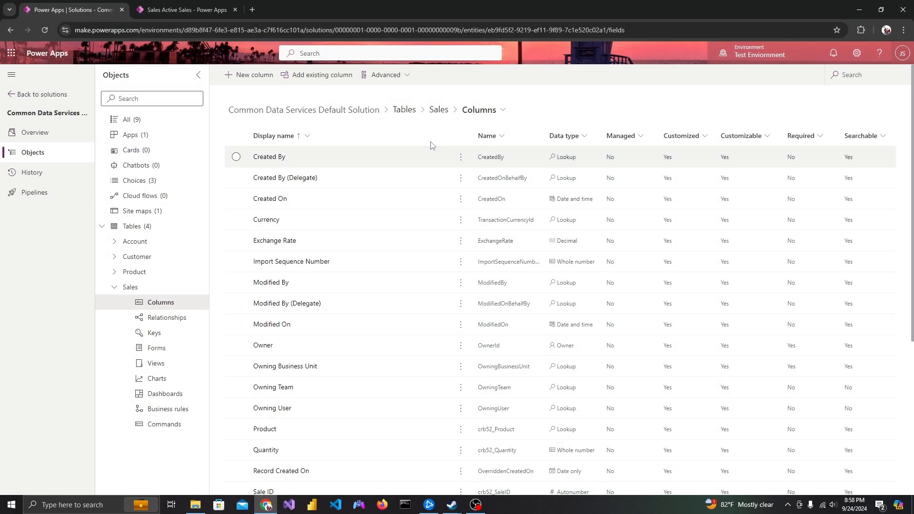
# Step: Add the Total column after Quantity in the Sales table's Active Sales view, and save and publish the view
pyautogui.click(440, 120)
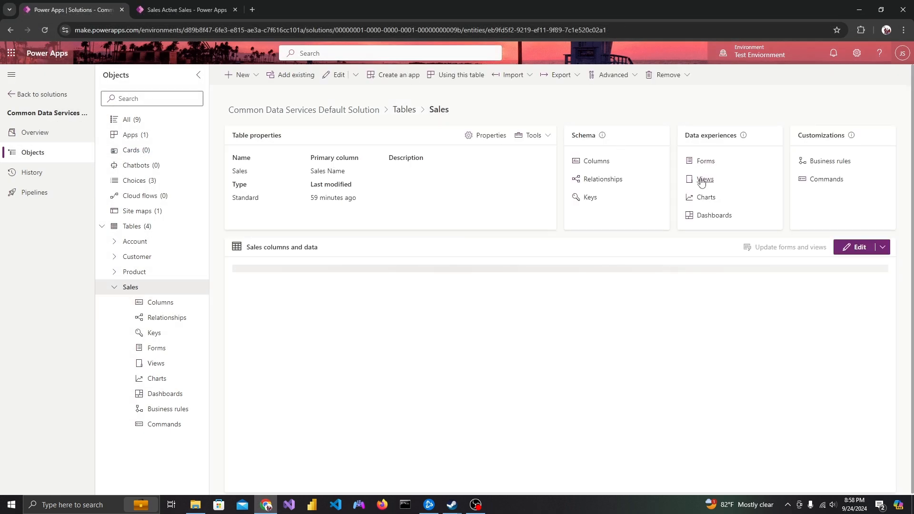
pyautogui.click(702, 178)
pyautogui.click(268, 157)
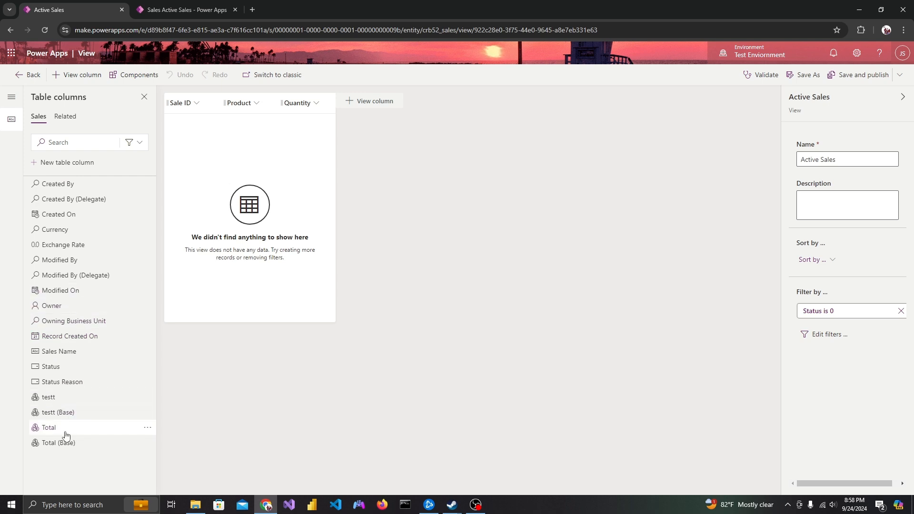
pyautogui.moveTo(58, 428); pyautogui.dragTo(319, 237)
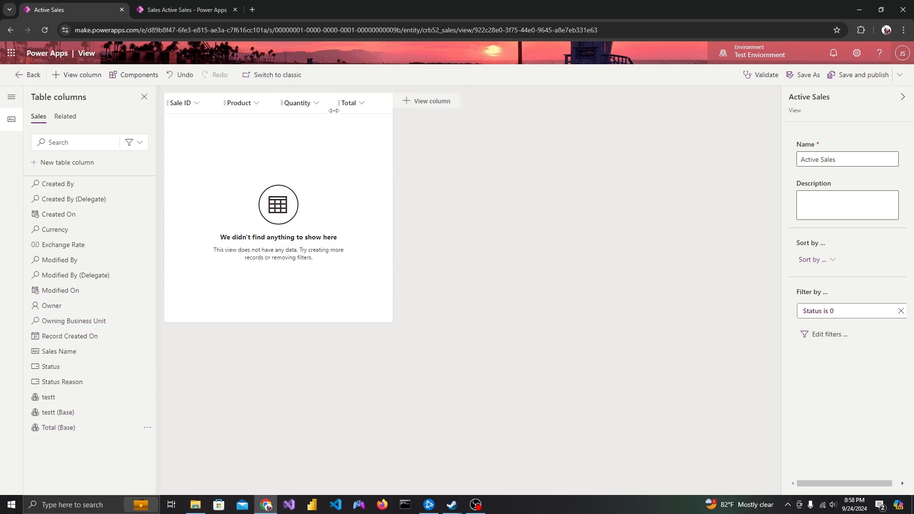
pyautogui.click(832, 75)
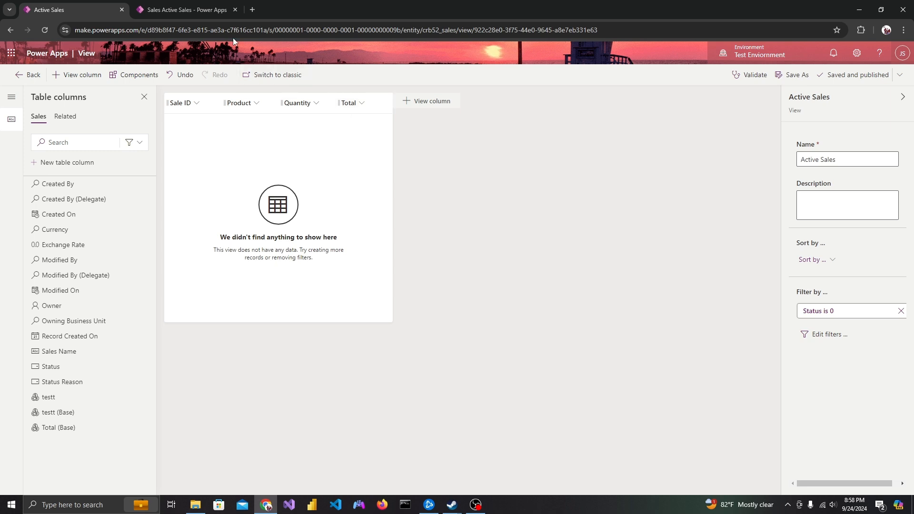
# Step: Reload the Youtube App's Active Sales list and check the Watch product's price in the Products list
pyautogui.click(208, 10)
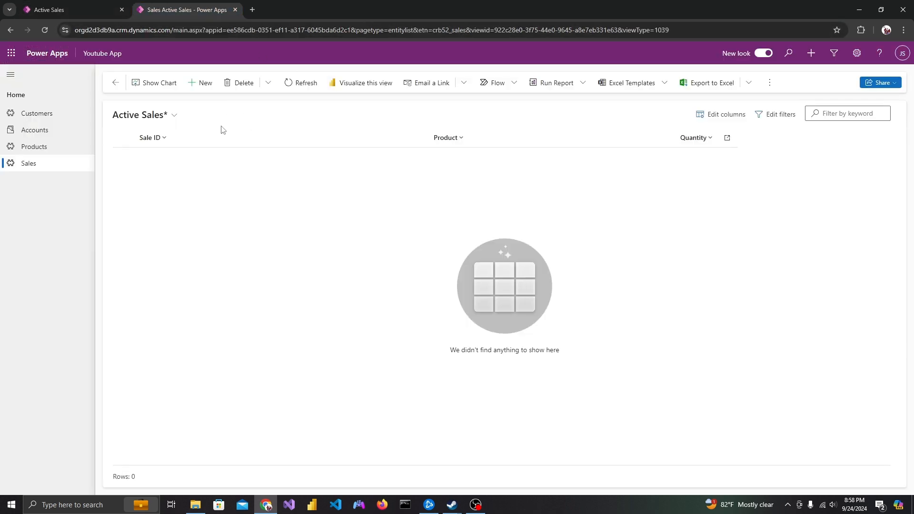
pyautogui.click(44, 29)
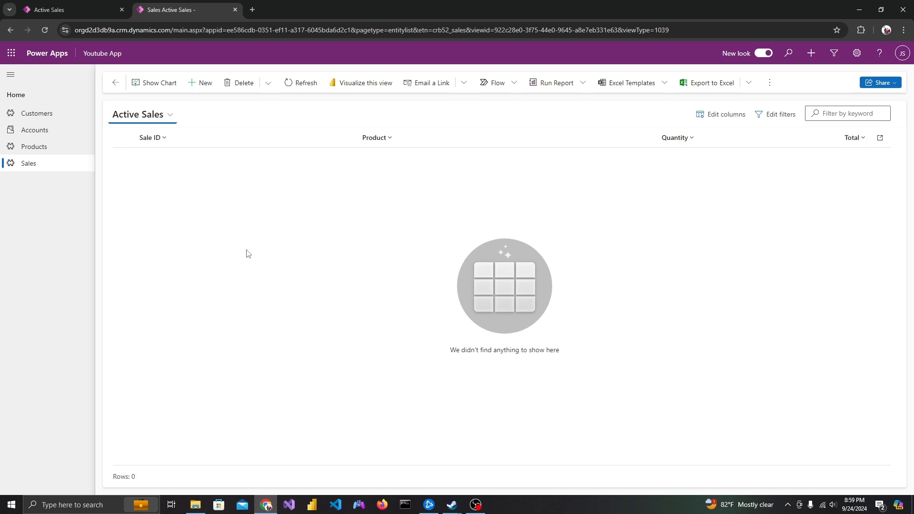
pyautogui.click(45, 147)
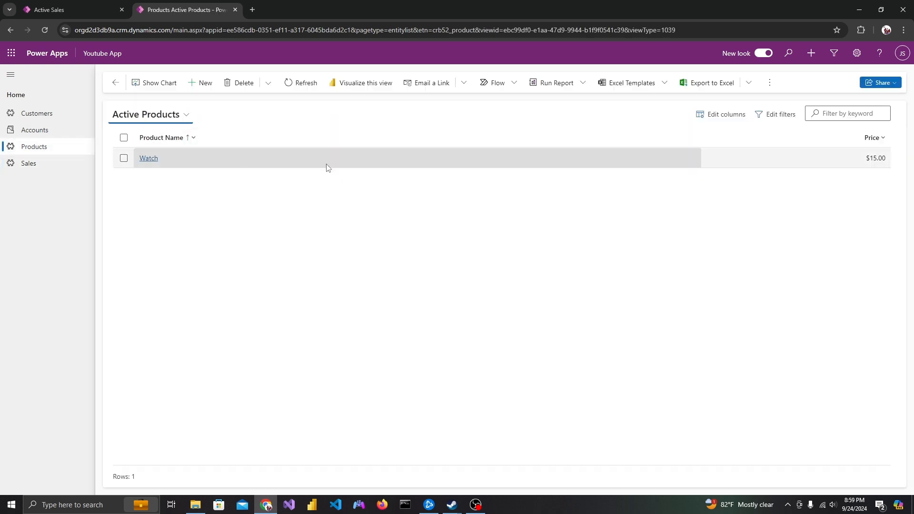
pyautogui.click(13, 168)
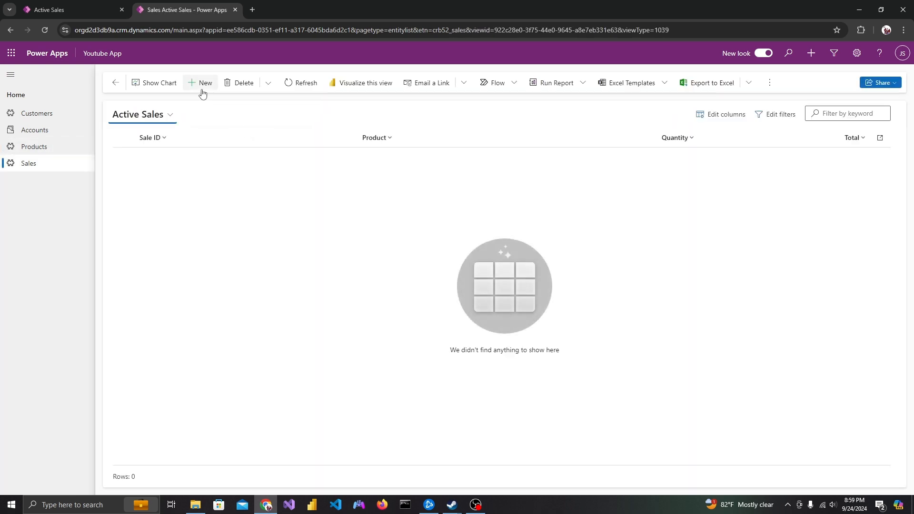
# Step: Create a sales record for the Watch product with quantity 3, and save and close it
pyautogui.click(203, 83)
pyautogui.click(250, 187)
pyautogui.click(224, 224)
pyautogui.click(211, 209)
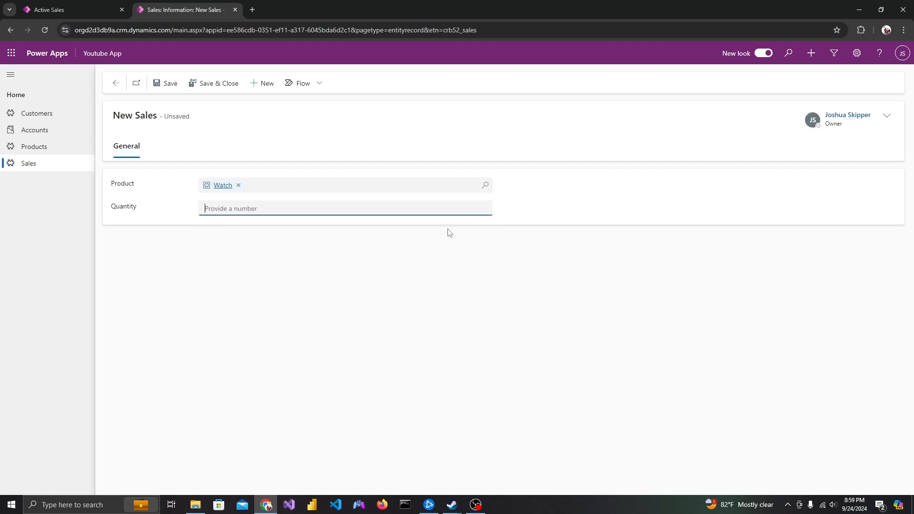
pyautogui.write('3')
pyautogui.click(221, 87)
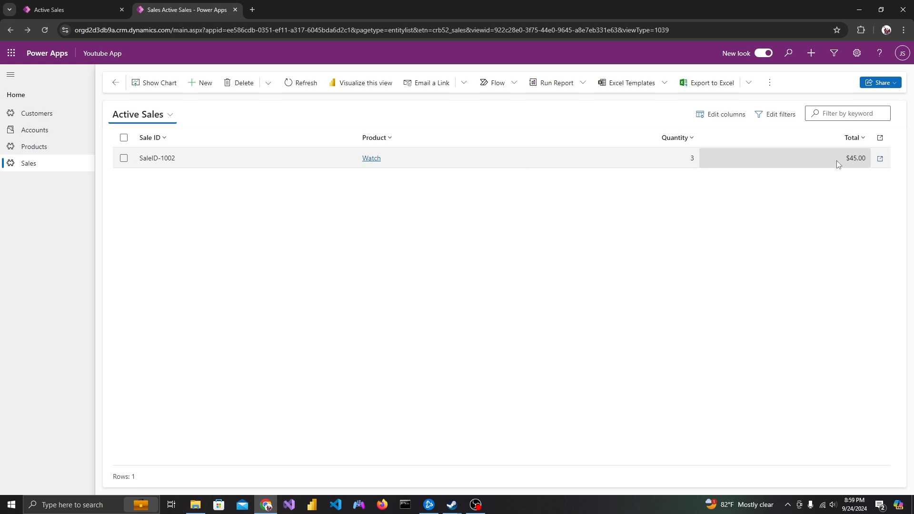
# Step: Switch back to the Power Apps maker, leave the view editor and open the Sales table's column list
pyautogui.click(68, 13)
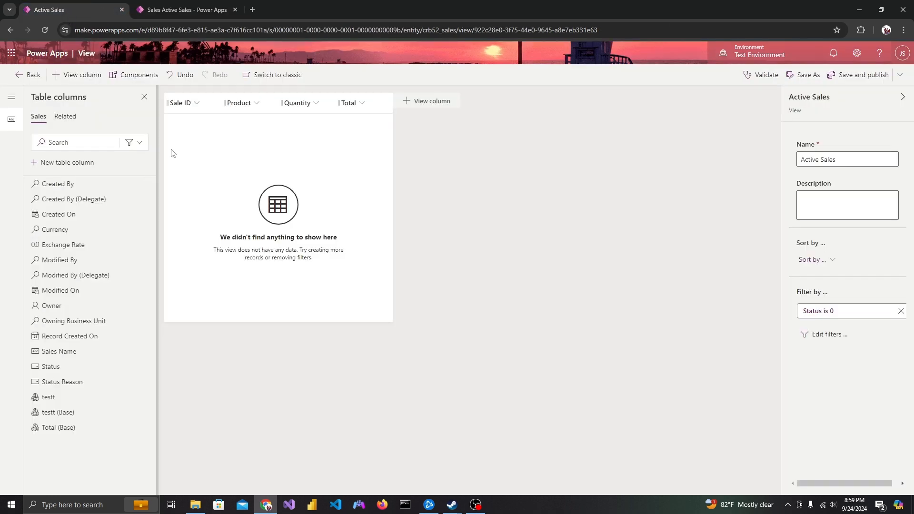
pyautogui.click(19, 75)
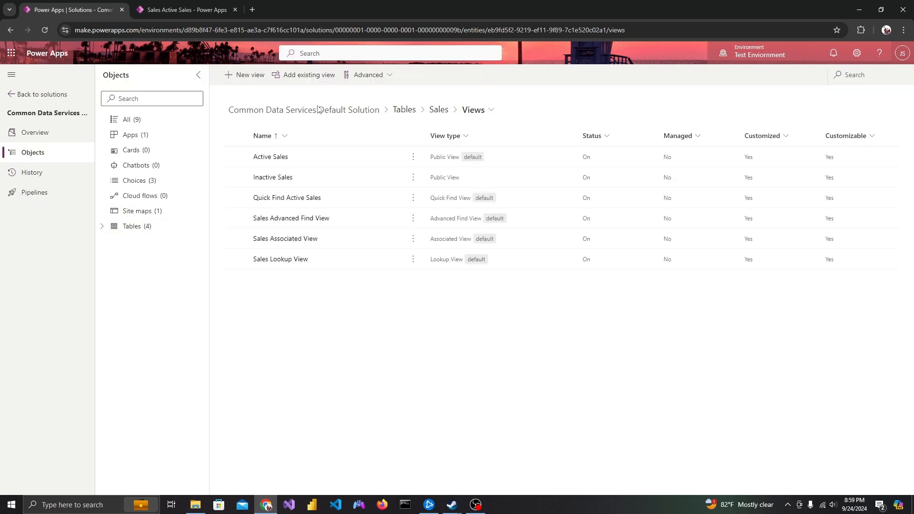
pyautogui.click(391, 110)
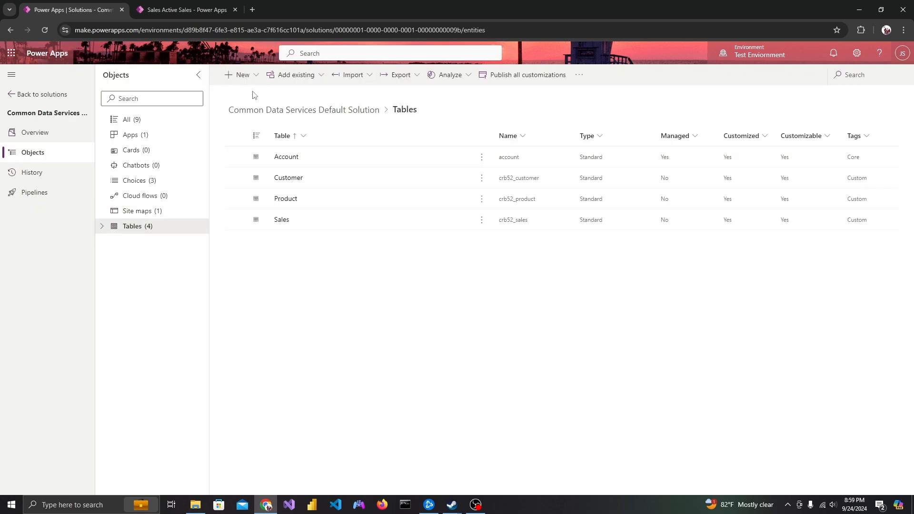
pyautogui.click(242, 76)
pyautogui.moveTo(256, 101)
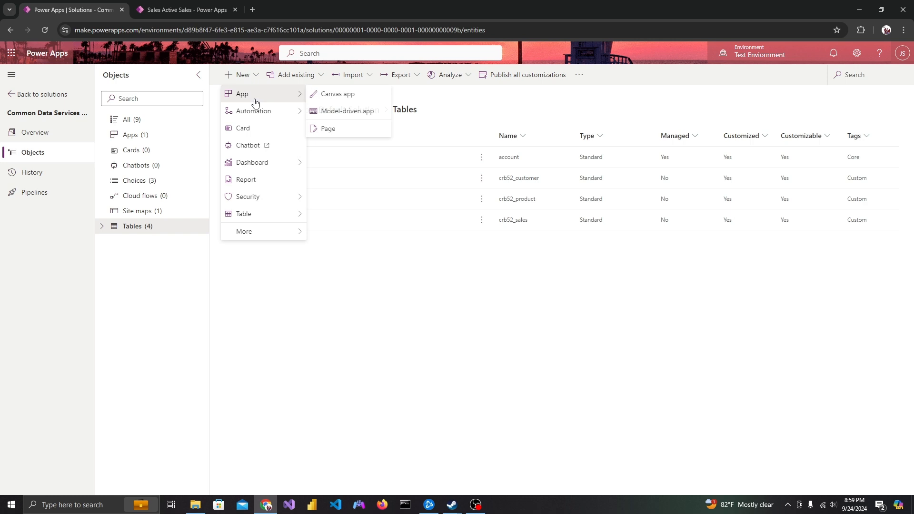
pyautogui.click(483, 133)
pyautogui.click(285, 220)
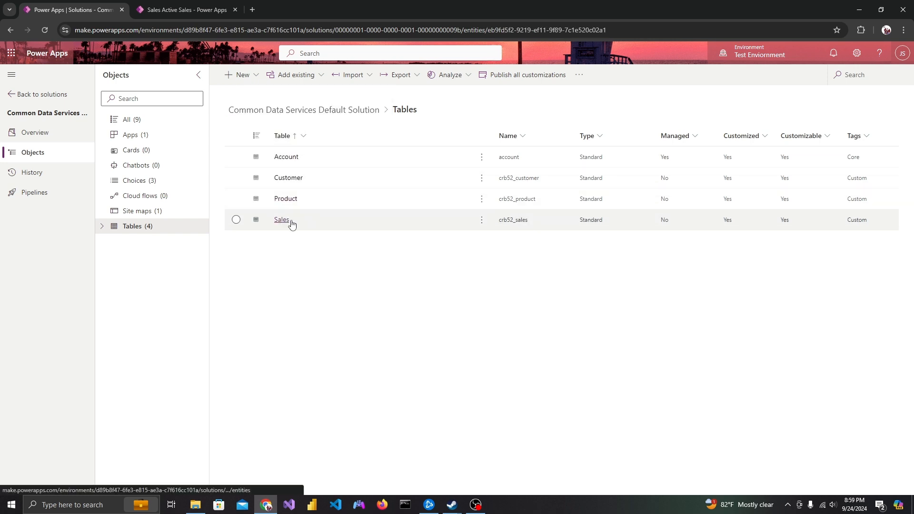
pyautogui.click(601, 162)
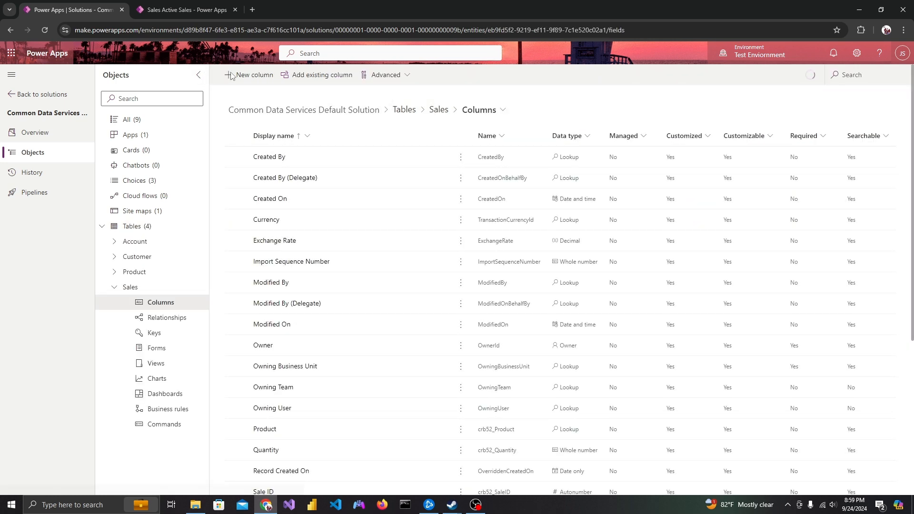
# Step: Create a Discount Amount column in the Sales table with the Decimal data type, and save it
pyautogui.click(249, 75)
pyautogui.click(630, 115)
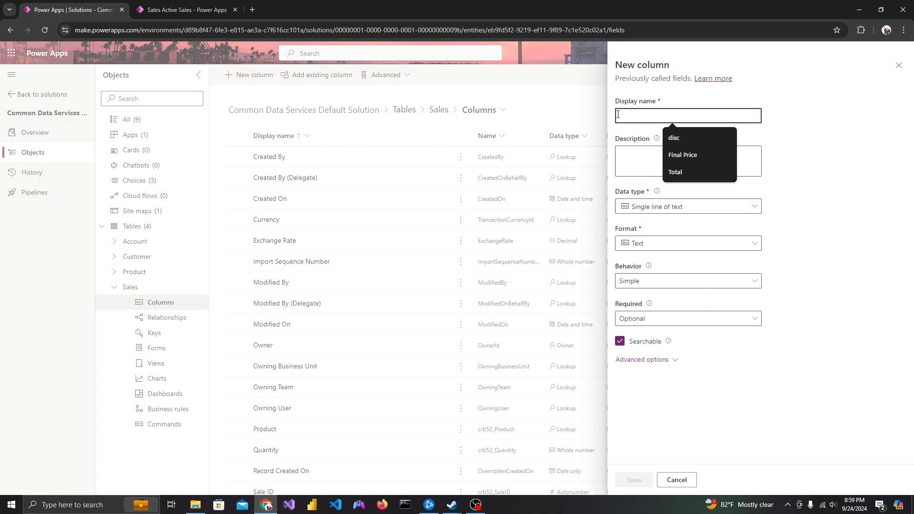
pyautogui.write('Dis')
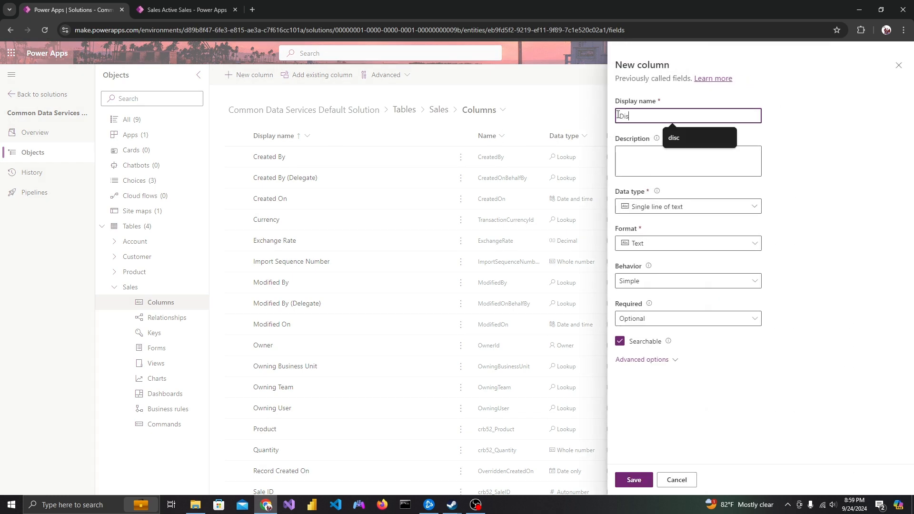
pyautogui.write('count Amount')
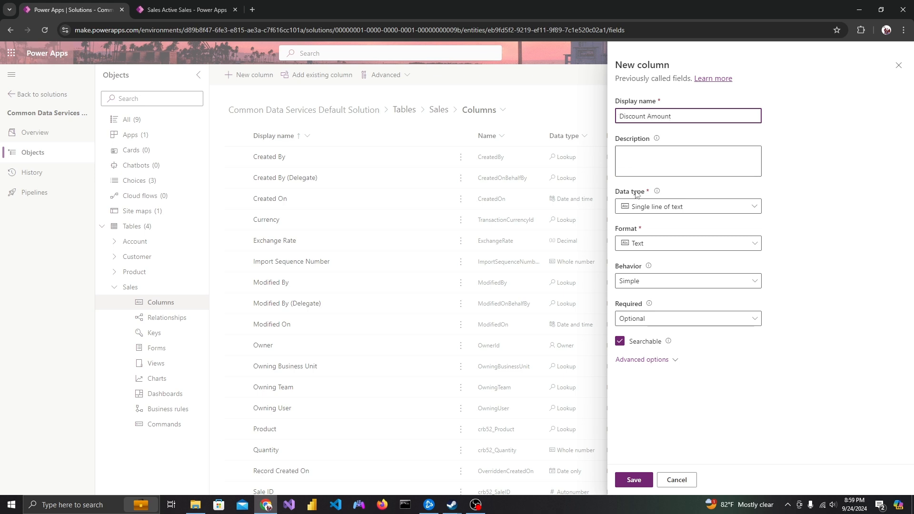
pyautogui.click(671, 207)
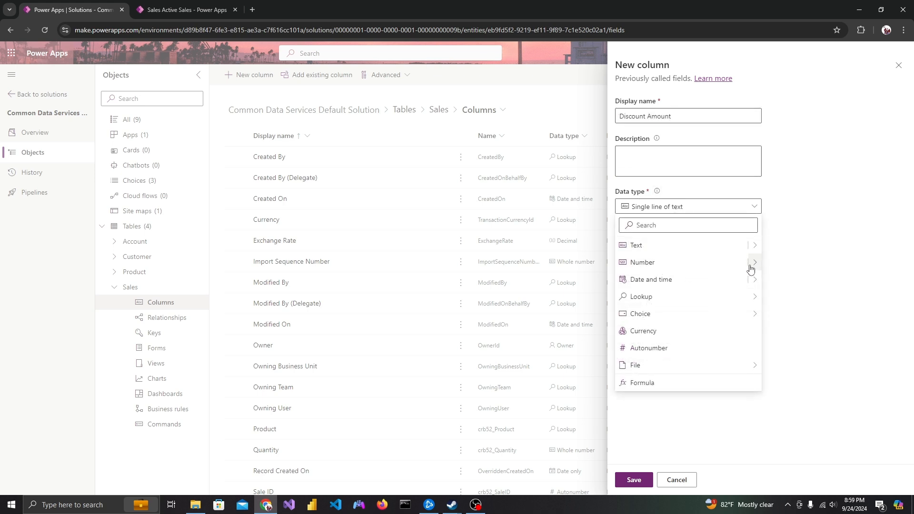
pyautogui.moveTo(752, 262)
pyautogui.click(775, 279)
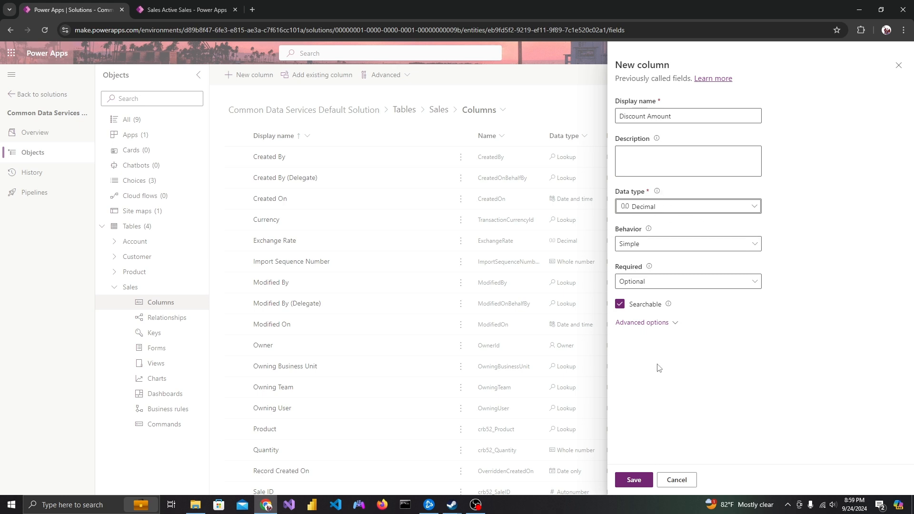
pyautogui.click(633, 479)
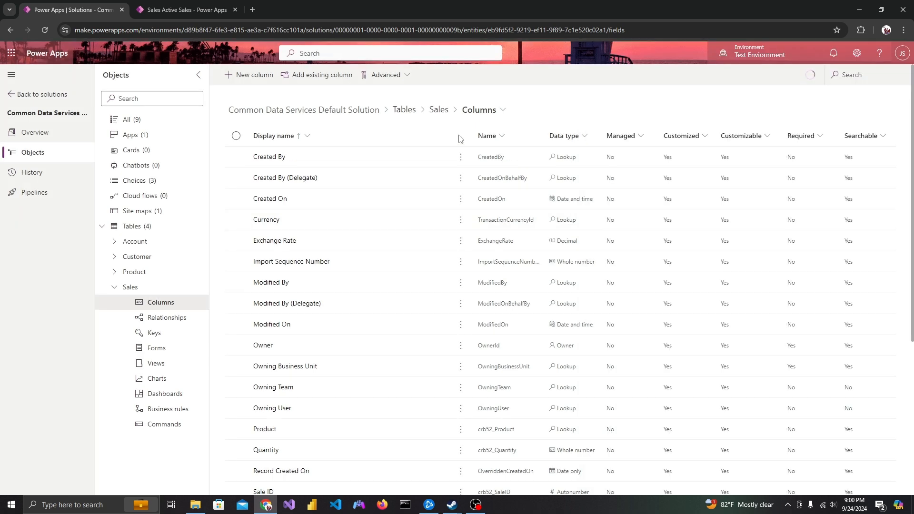
# Step: Add the Discount Amount field to the Sales table's main Information form, and save and publish the form
pyautogui.click(438, 110)
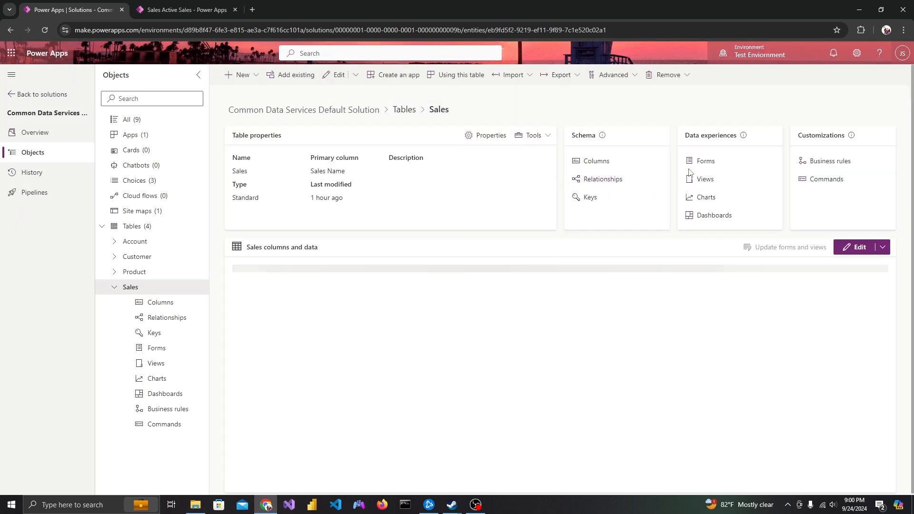
pyautogui.click(704, 162)
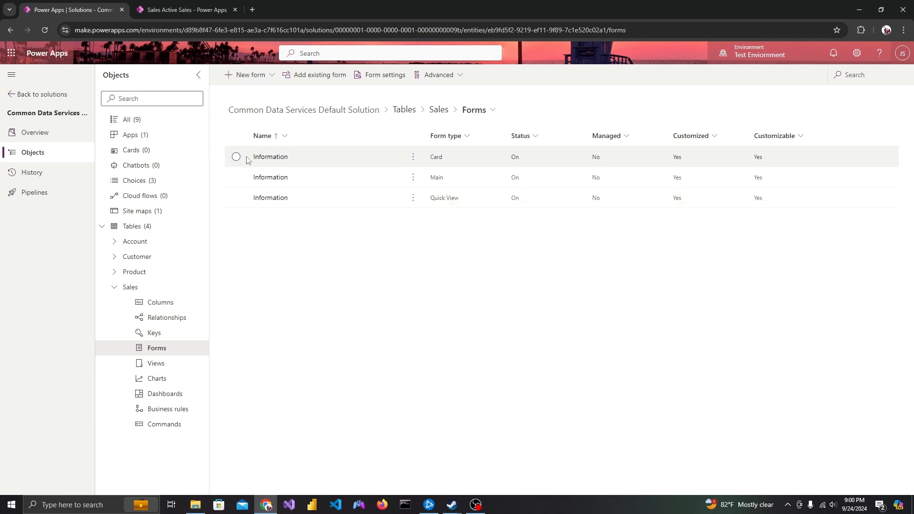
pyautogui.click(270, 177)
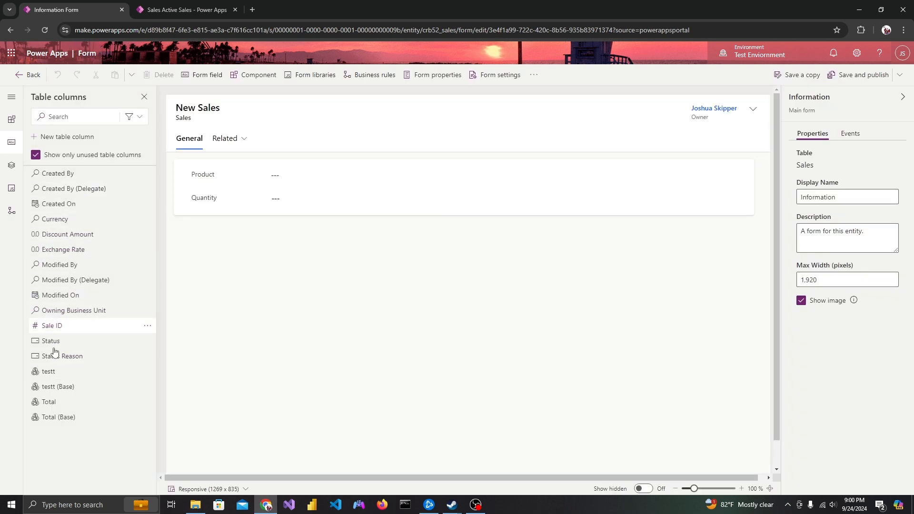
pyautogui.moveTo(68, 210)
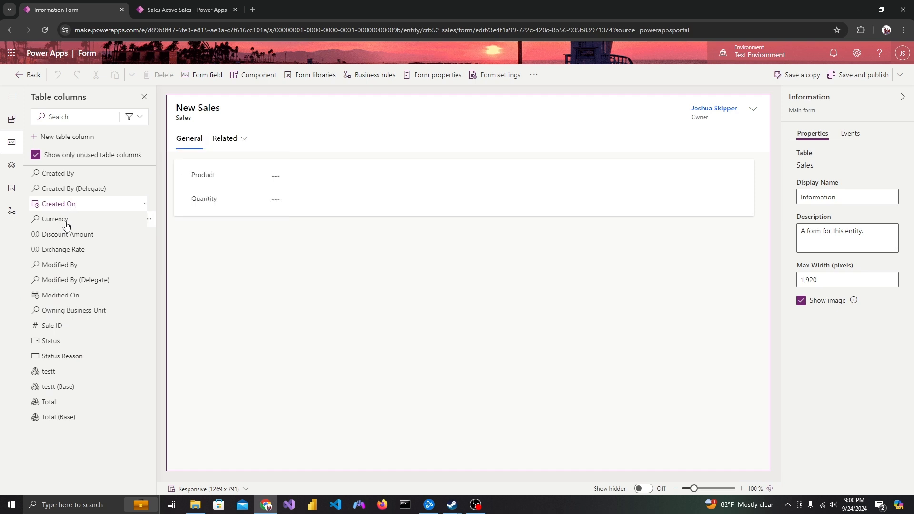
pyautogui.click(69, 234)
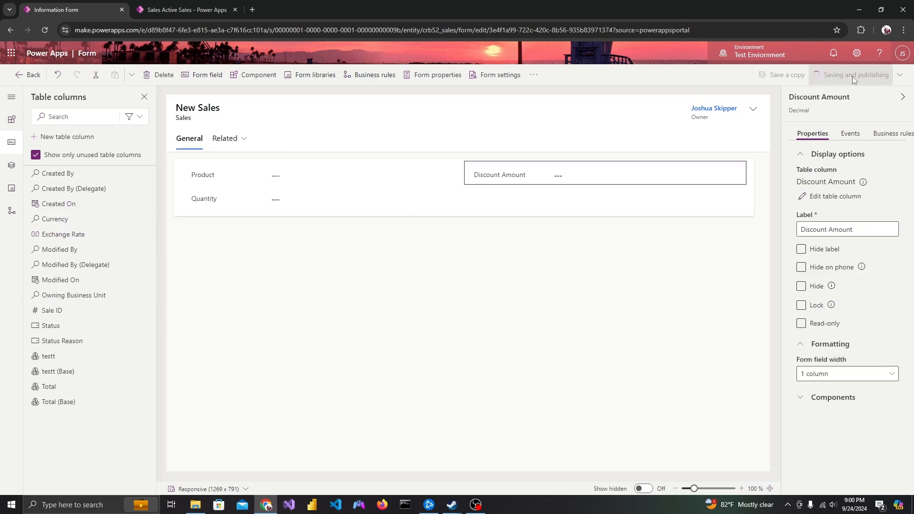
pyautogui.click(832, 80)
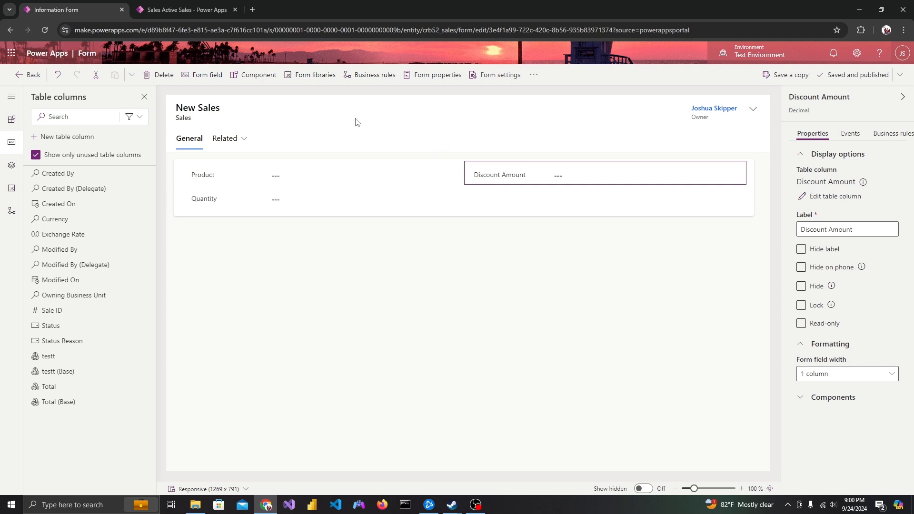
# Step: Return to the Sales table and start a new column with the display name Discount Price
pyautogui.click(27, 75)
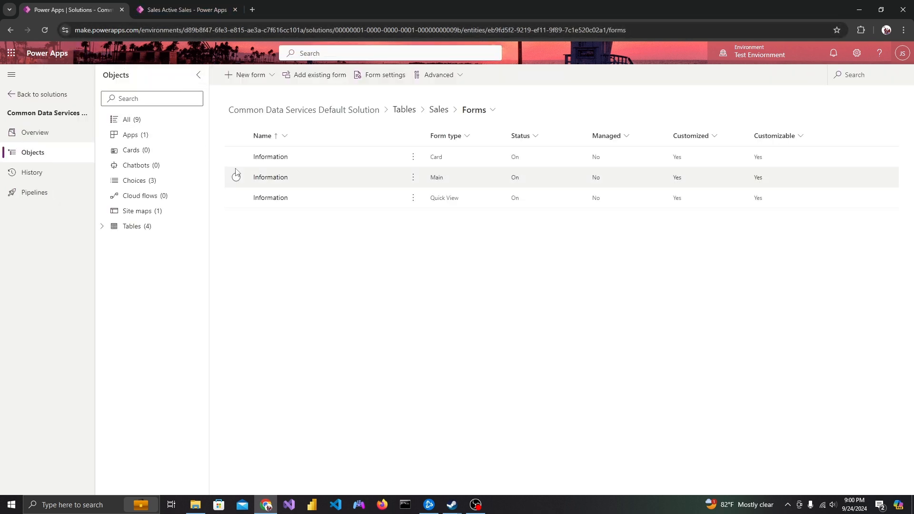
pyautogui.click(437, 115)
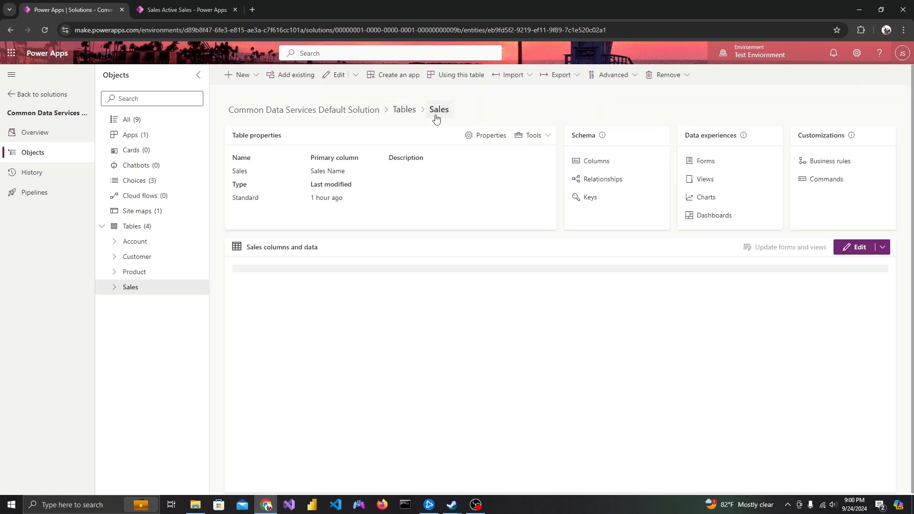
pyautogui.click(239, 75)
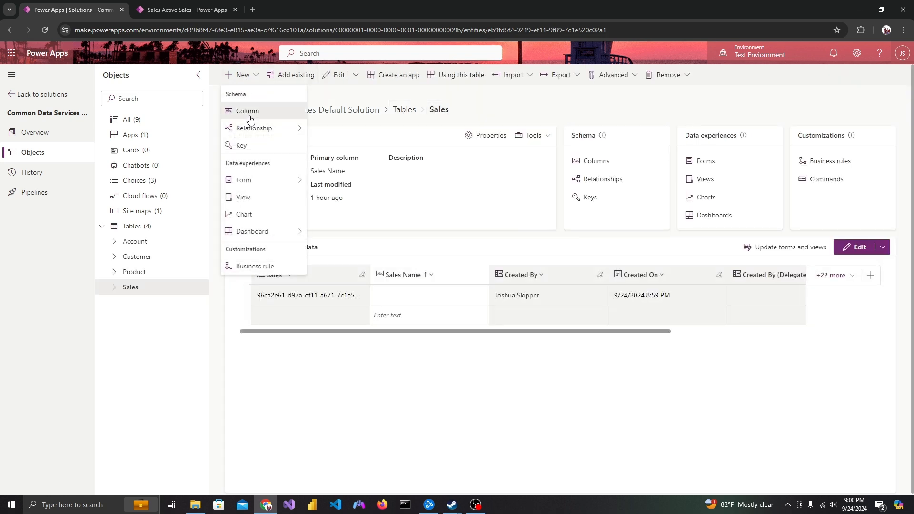
pyautogui.click(248, 111)
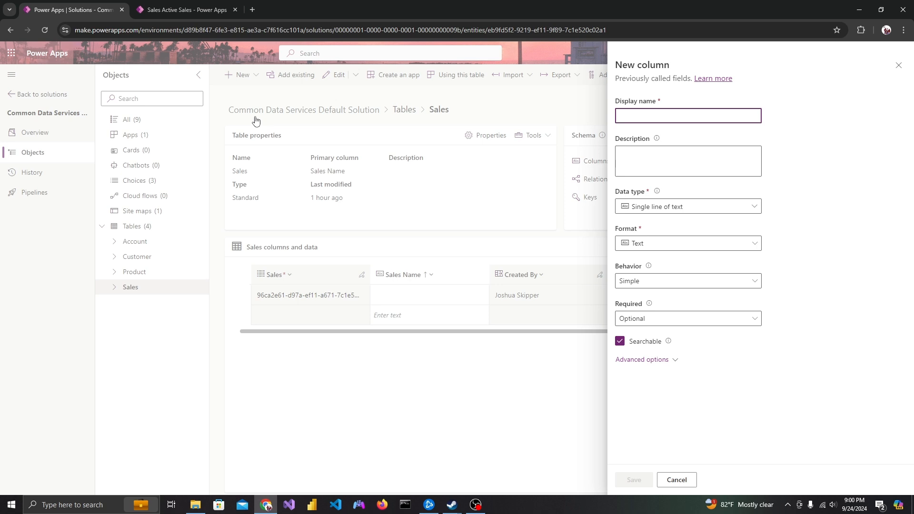
pyautogui.write('Di')
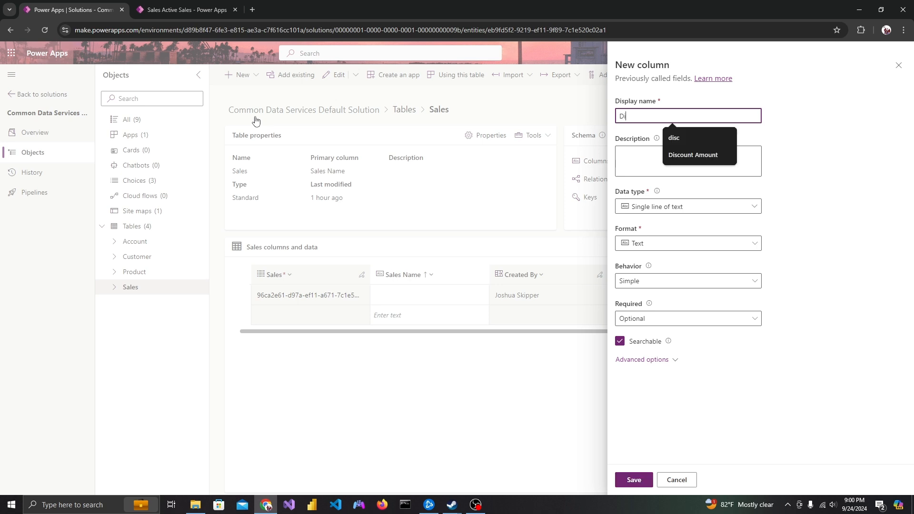
pyautogui.write('scount Pri')
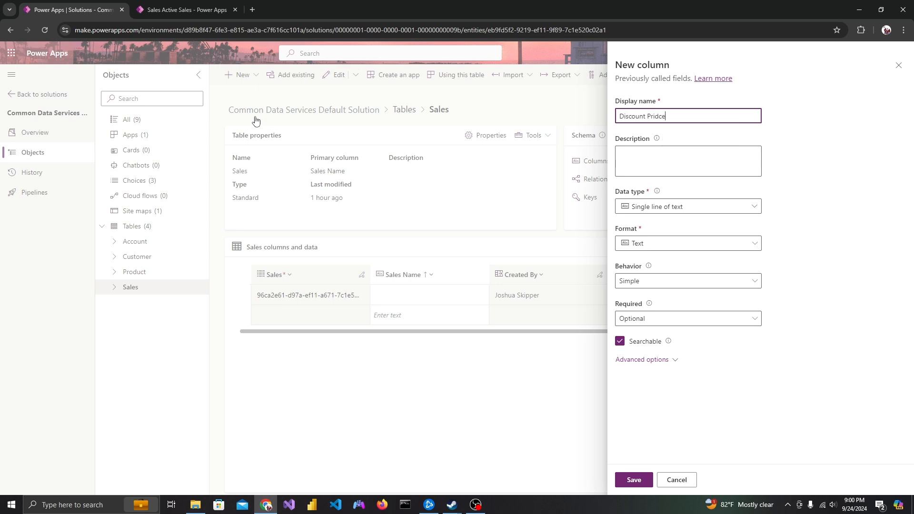
pyautogui.write('ce')
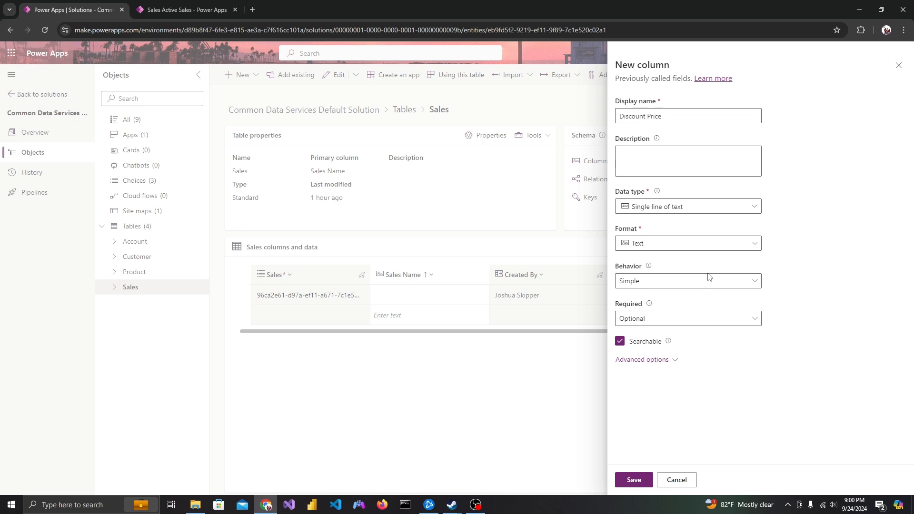
# Step: Set the Discount Price column's data type to Currency and its behavior to Calculated, and save it to open the calculation editor
pyautogui.click(711, 205)
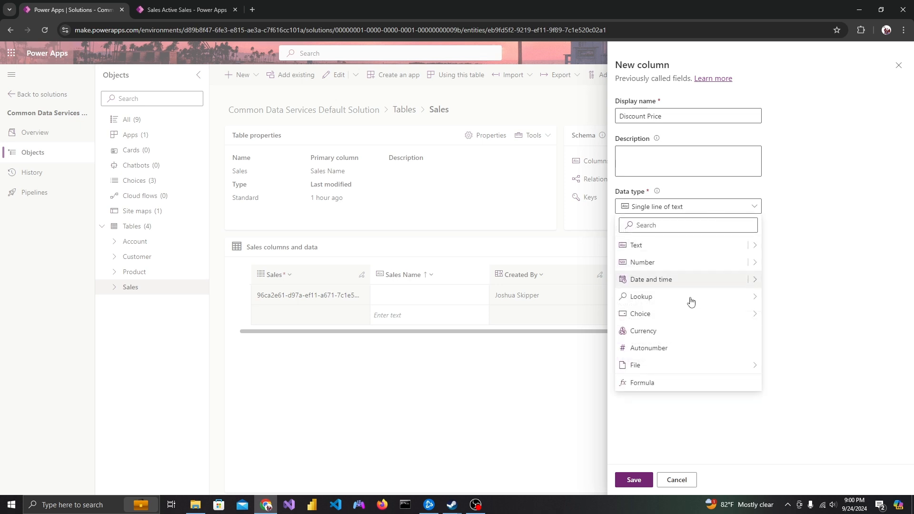
pyautogui.click(723, 333)
pyautogui.click(698, 243)
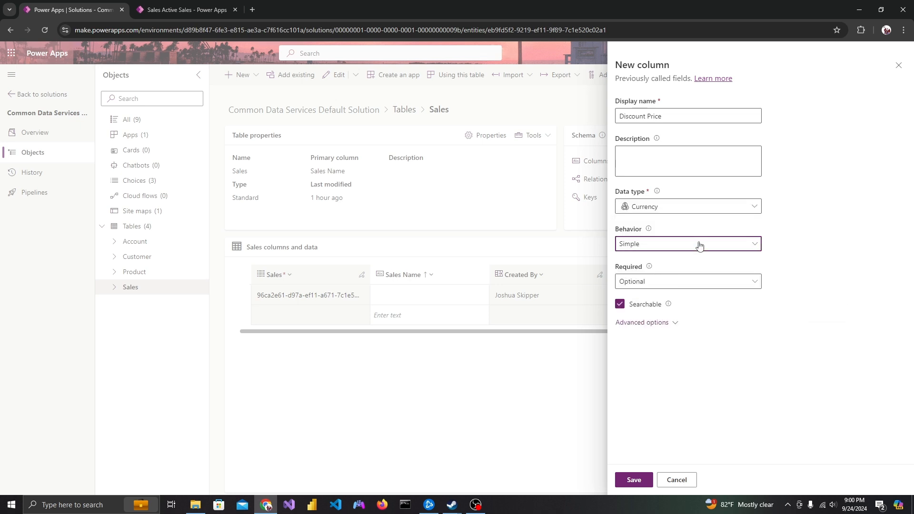
pyautogui.click(667, 276)
pyautogui.click(635, 330)
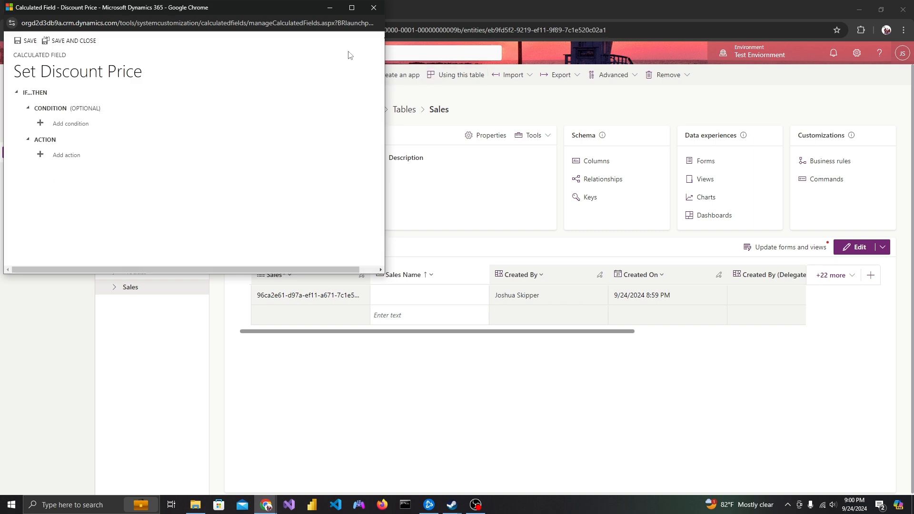
# Step: Set the Discount Price calculation's action to crb52_discountamount * crb52_total, and save and close the calculation
pyautogui.click(351, 9)
pyautogui.click(66, 153)
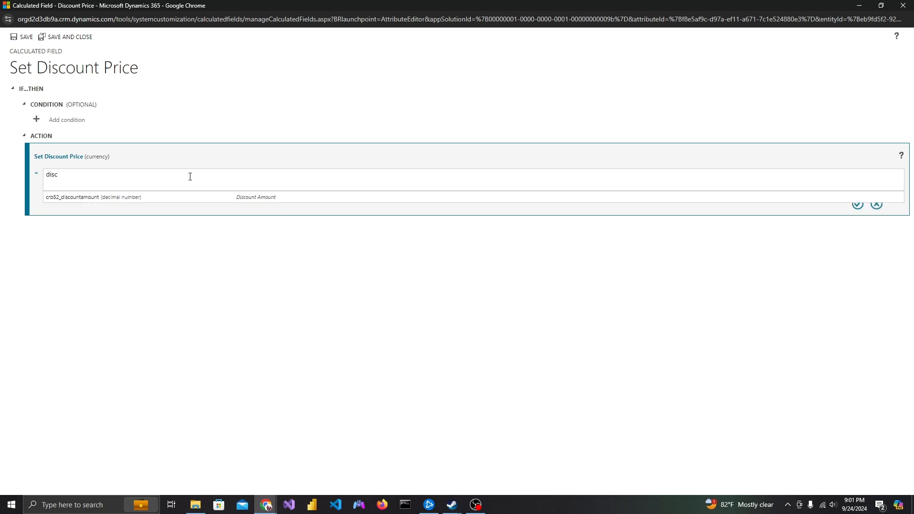
pyautogui.click(175, 197)
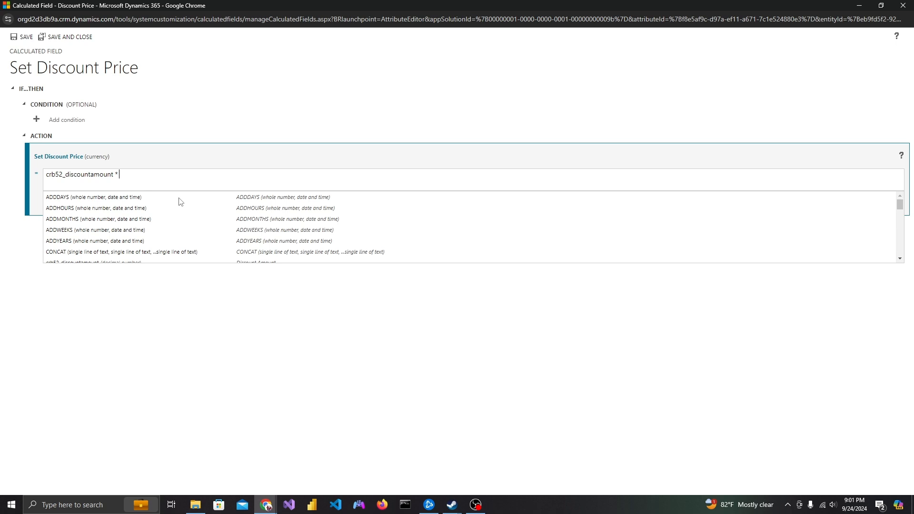
pyautogui.scroll(-1, 181, 202)
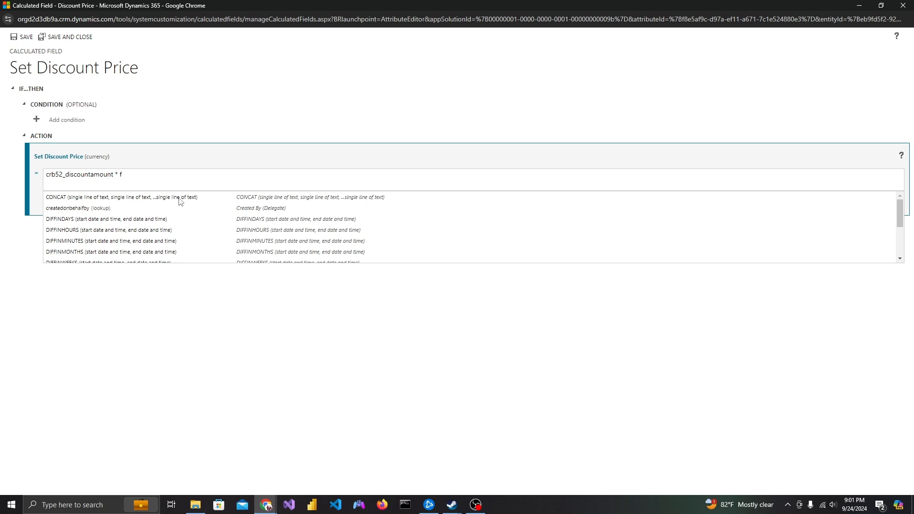
pyautogui.write('l')
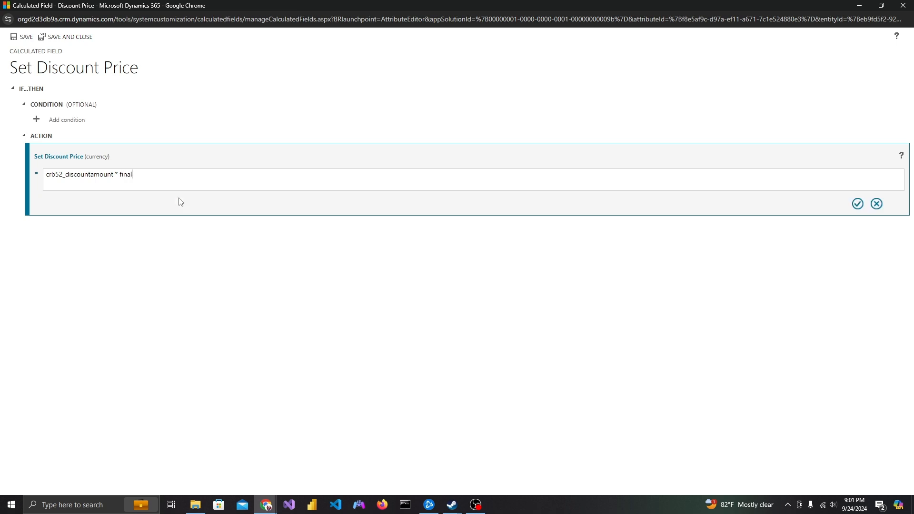
pyautogui.press('BackSpace')
pyautogui.press('BackSpace')
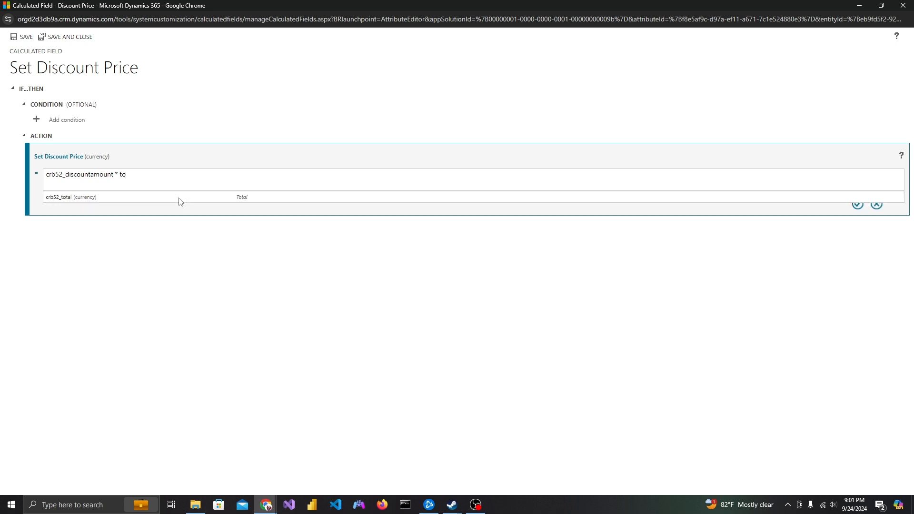
pyautogui.click(122, 198)
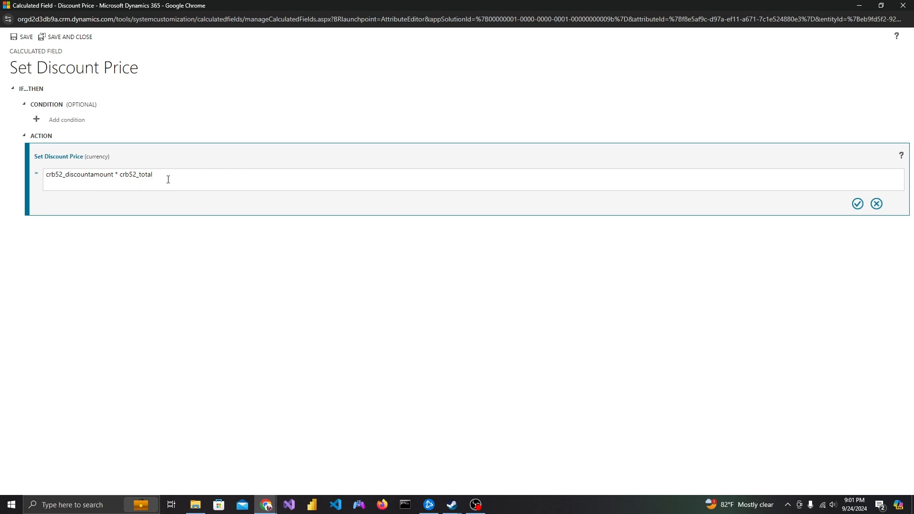
pyautogui.click(857, 204)
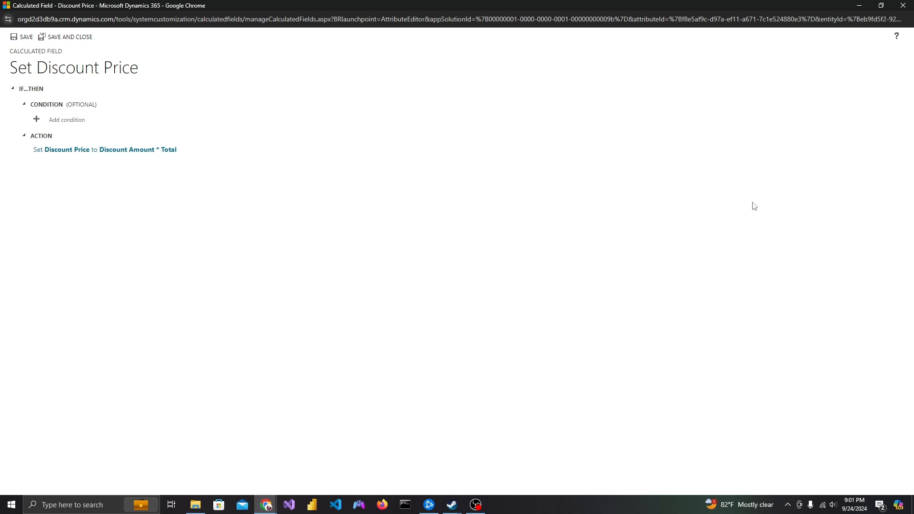
pyautogui.click(69, 37)
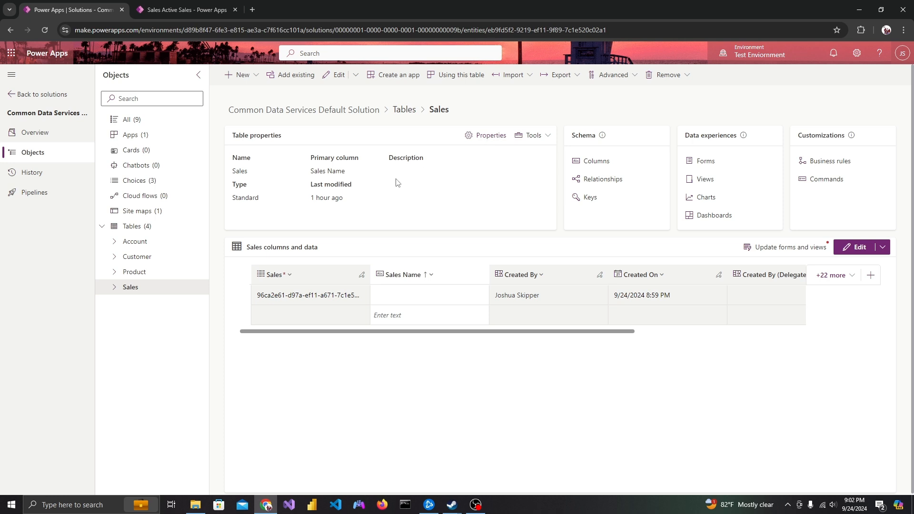
# Step: Add the Discount Amount and Discount Price columns to the Sales table's Active Sales view, publish it, and return to the views list
pyautogui.click(702, 179)
pyautogui.click(281, 158)
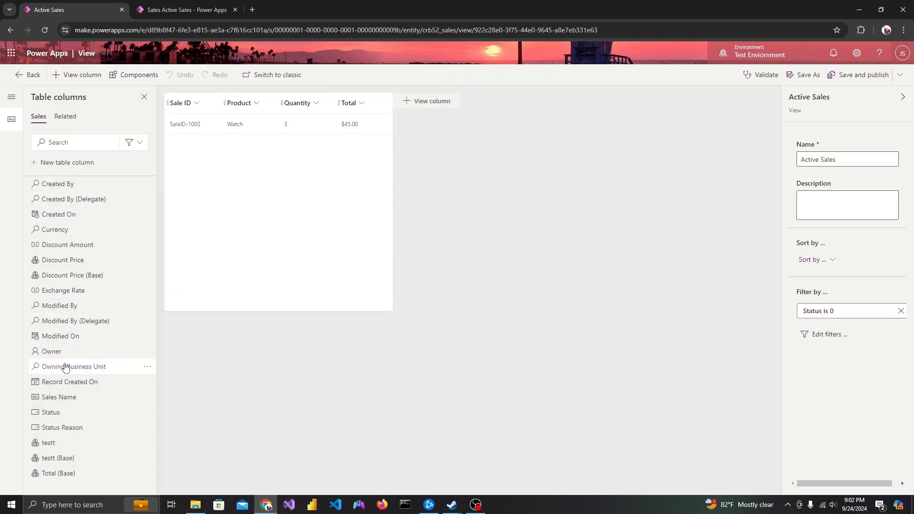
pyautogui.moveTo(67, 259)
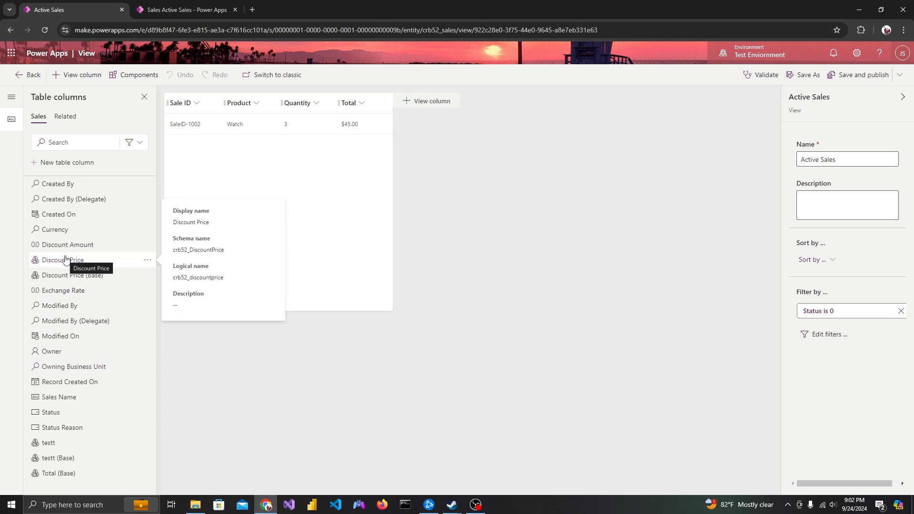
pyautogui.click(66, 244)
pyautogui.click(67, 244)
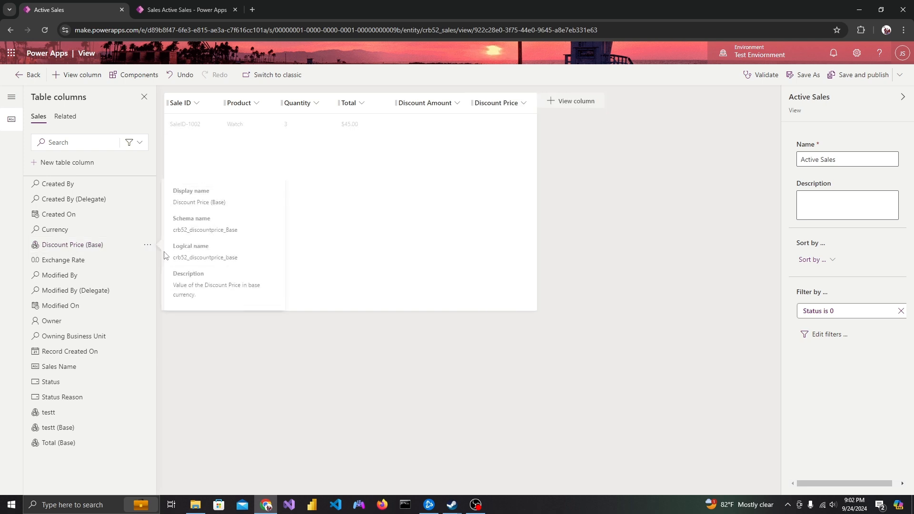
pyautogui.click(841, 75)
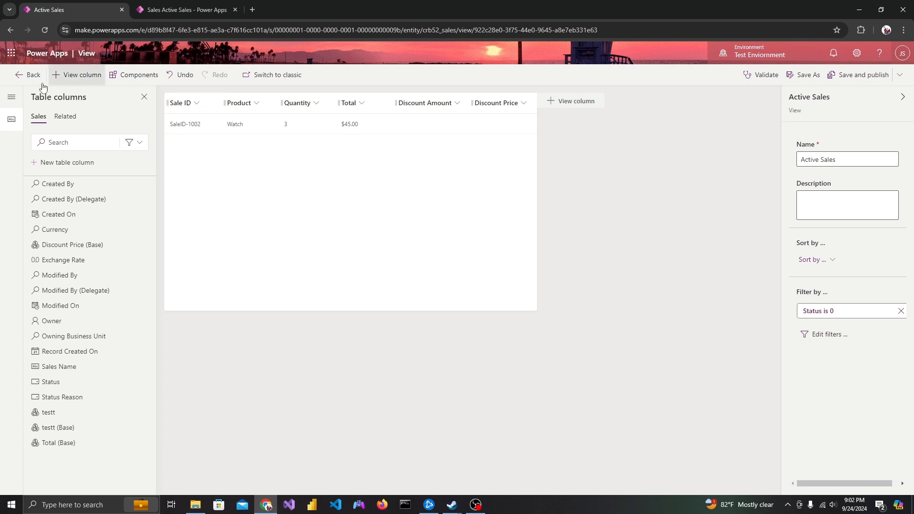
pyautogui.click(27, 74)
# Step: Switch to the Youtube App and create a sales record with product Watch, quantity 5 and discount amount .25, saving and closing it
pyautogui.click(163, 10)
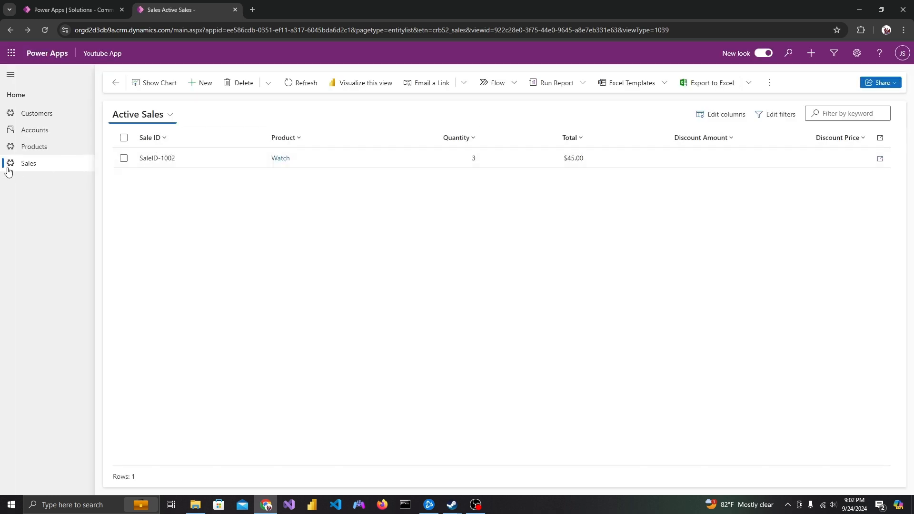
pyautogui.click(196, 84)
pyautogui.click(278, 187)
pyautogui.click(274, 227)
pyautogui.click(268, 212)
pyautogui.write('5')
pyautogui.click(623, 185)
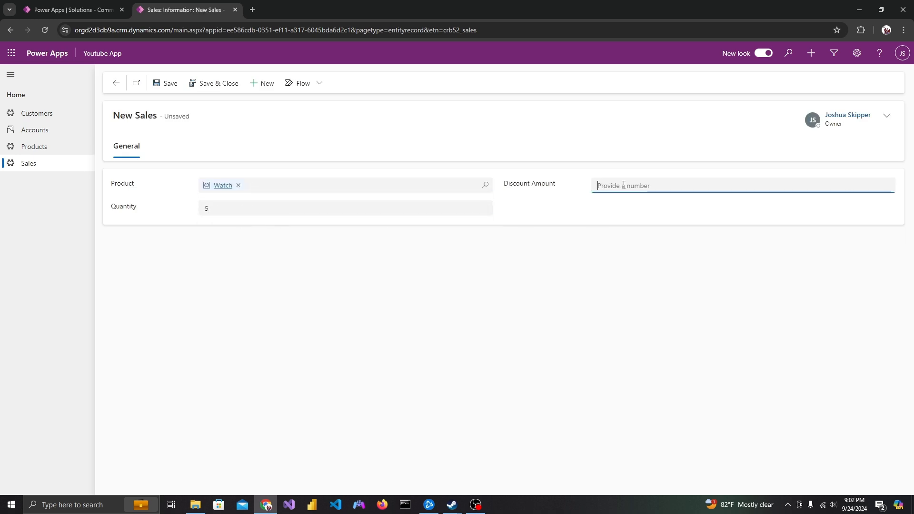
pyautogui.write('.25')
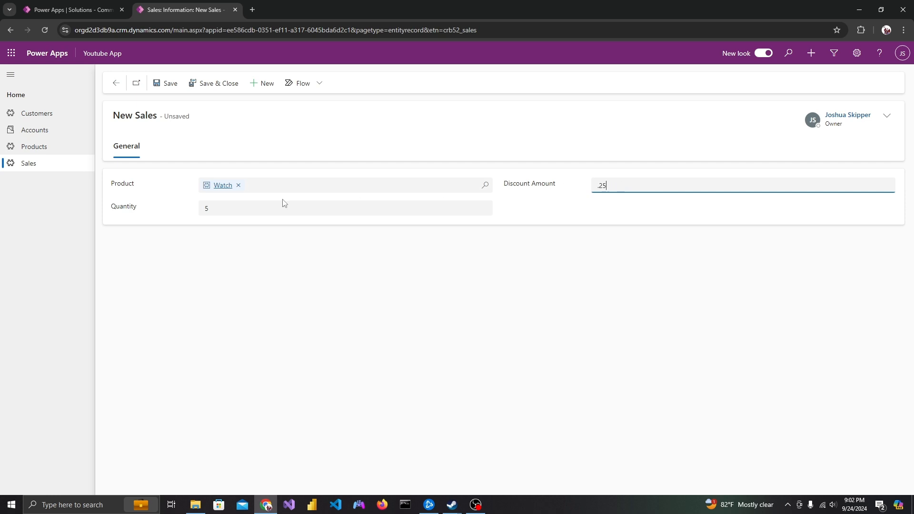
pyautogui.click(214, 84)
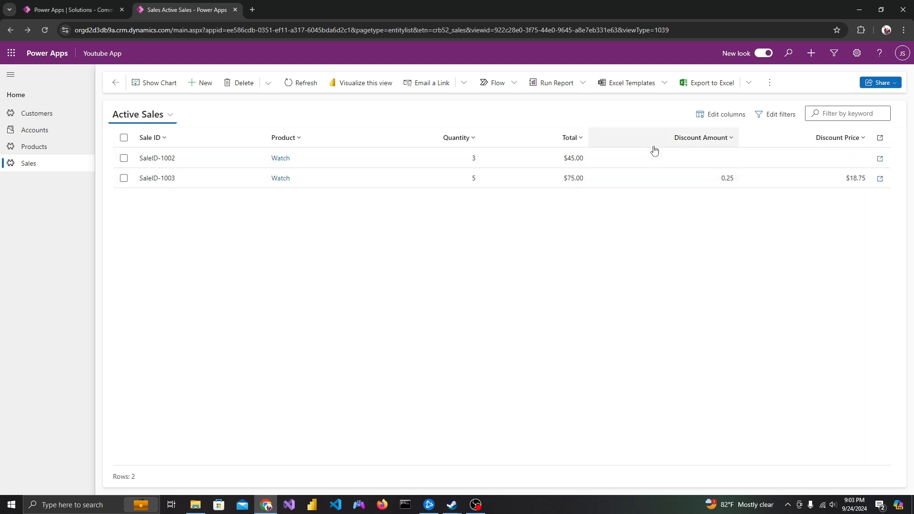
# Step: Narrow the Discount Amount and Discount Price columns in the Active Sales list
pyautogui.moveTo(739, 138); pyautogui.dragTo(666, 138)
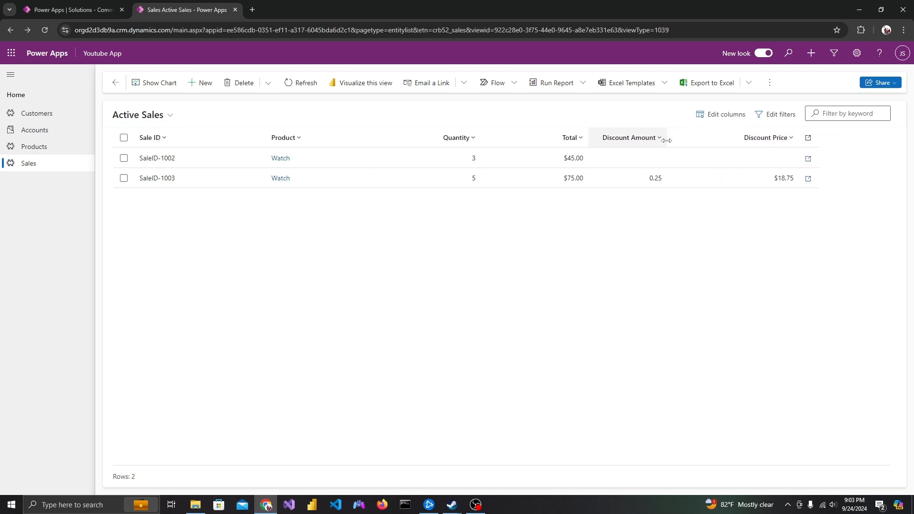
pyautogui.moveTo(798, 137); pyautogui.dragTo(768, 138)
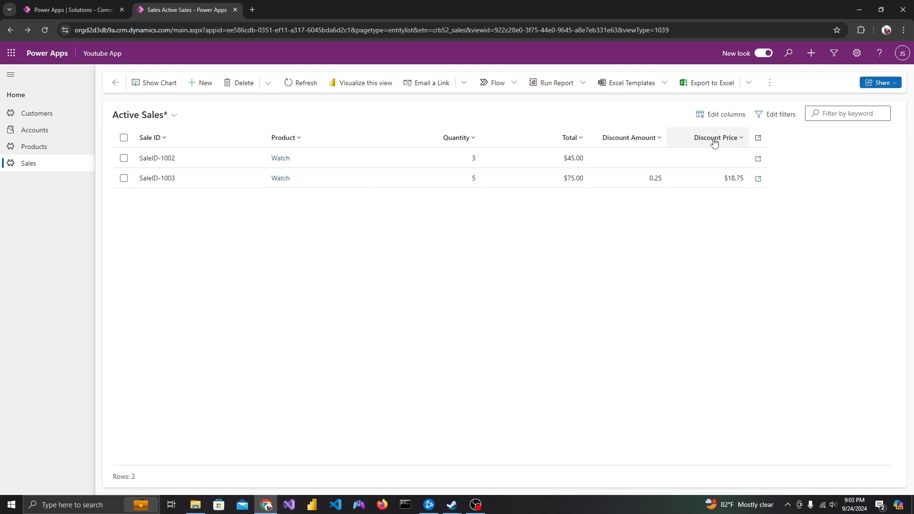
# Step: Return to the Sales table in the solution and start a new column with the display name Discounted Total
pyautogui.hotkey('ctrl', 'Tab')
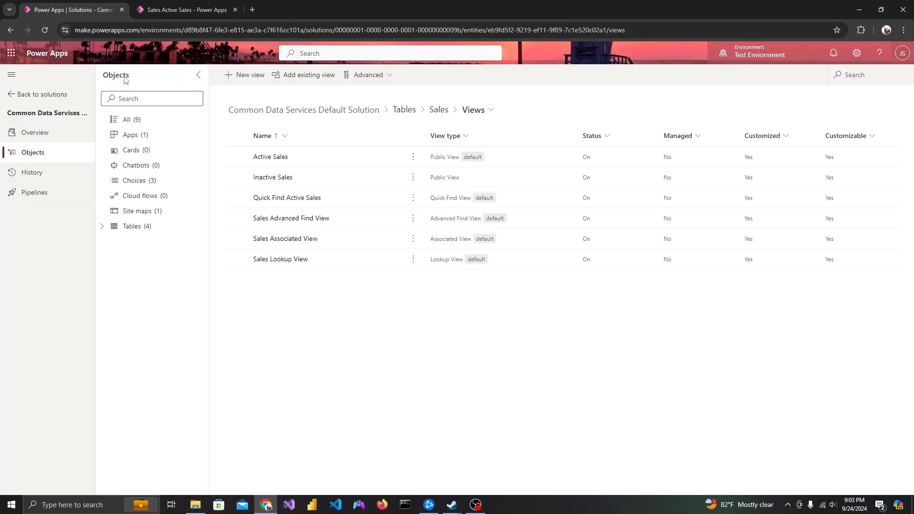
pyautogui.click(163, 230)
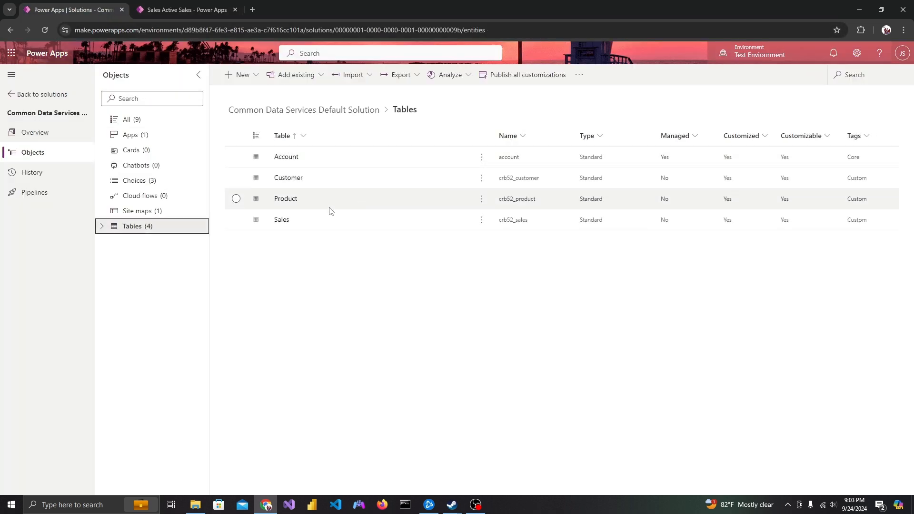
pyautogui.click(279, 219)
pyautogui.click(240, 74)
pyautogui.click(249, 110)
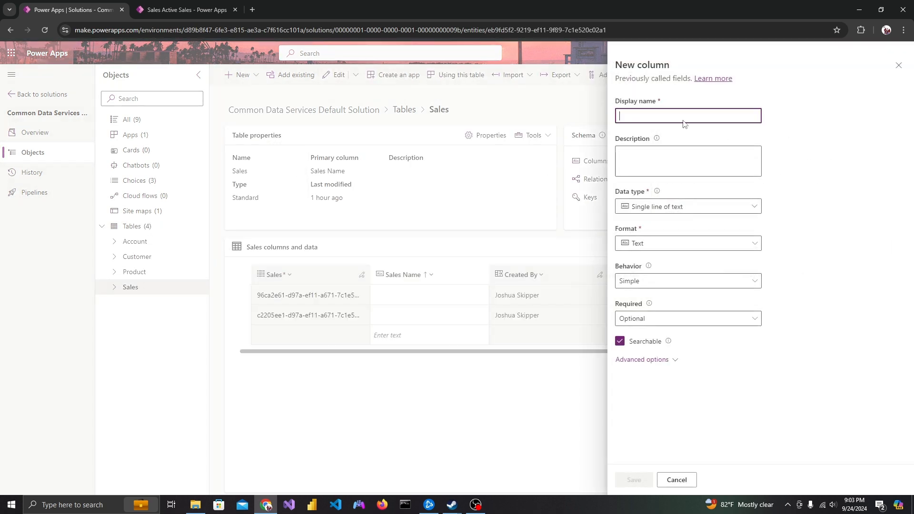
pyautogui.write('Discount')
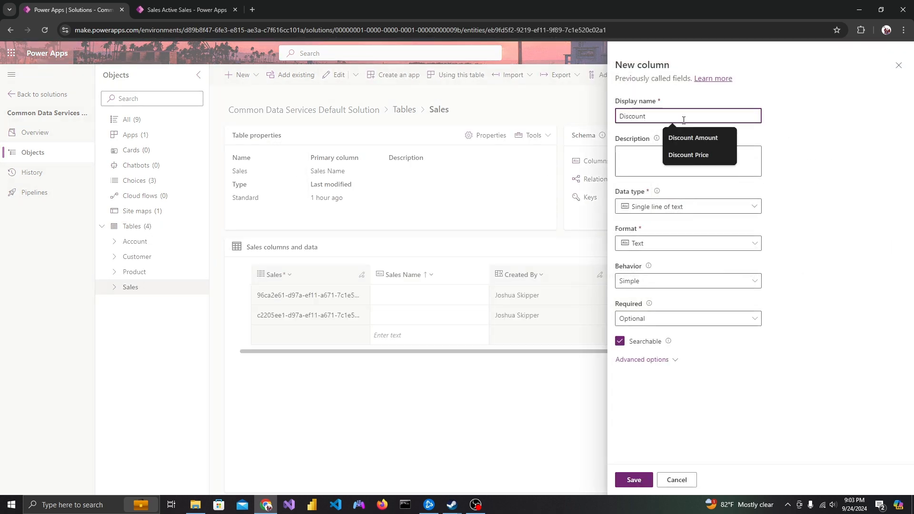
pyautogui.write('ed Total')
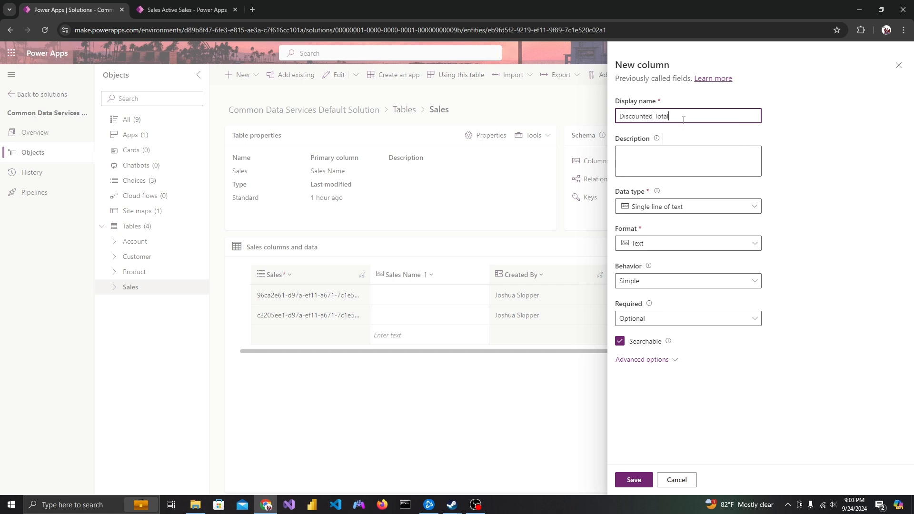
# Step: Set the Discounted Total column's data type to Currency and its behavior to Calculated, and save it to open the calculation editor
pyautogui.click(660, 209)
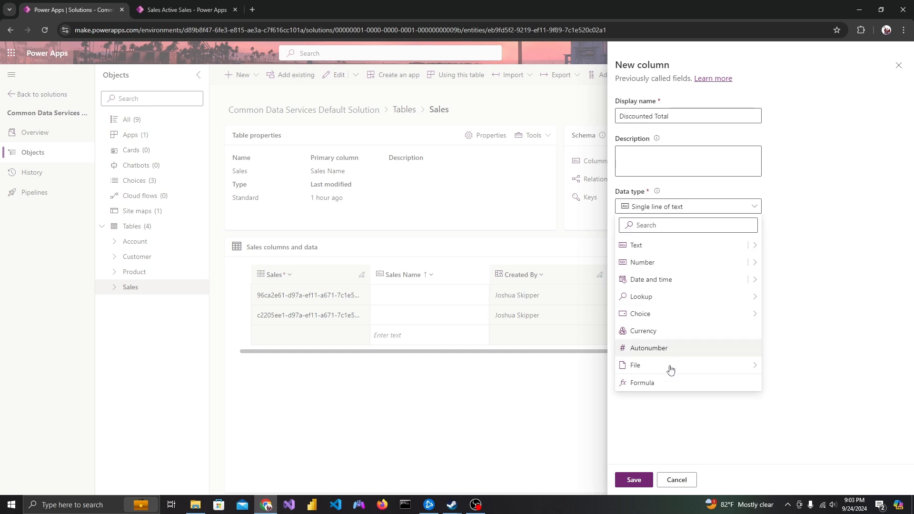
pyautogui.click(734, 330)
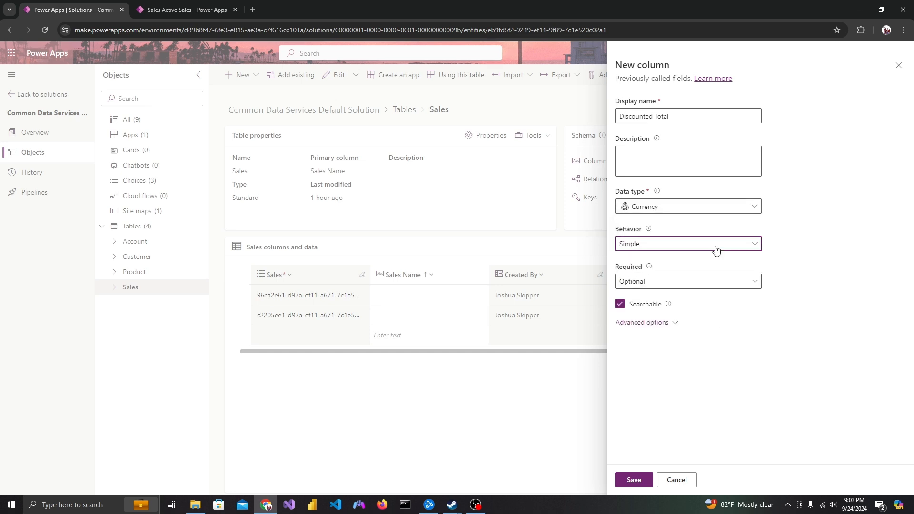
pyautogui.click(716, 245)
pyautogui.click(638, 281)
pyautogui.click(650, 328)
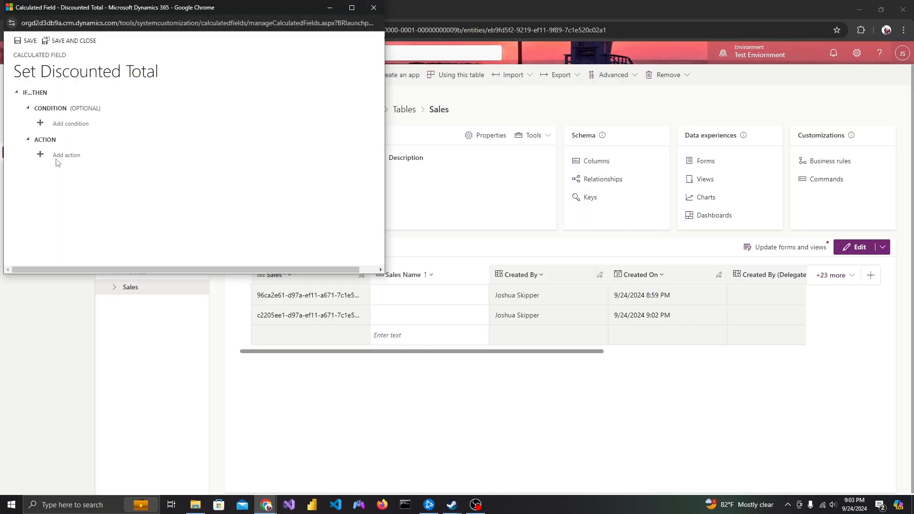
pyautogui.click(55, 155)
pyautogui.moveTo(200, 8); pyautogui.dragTo(488, 82)
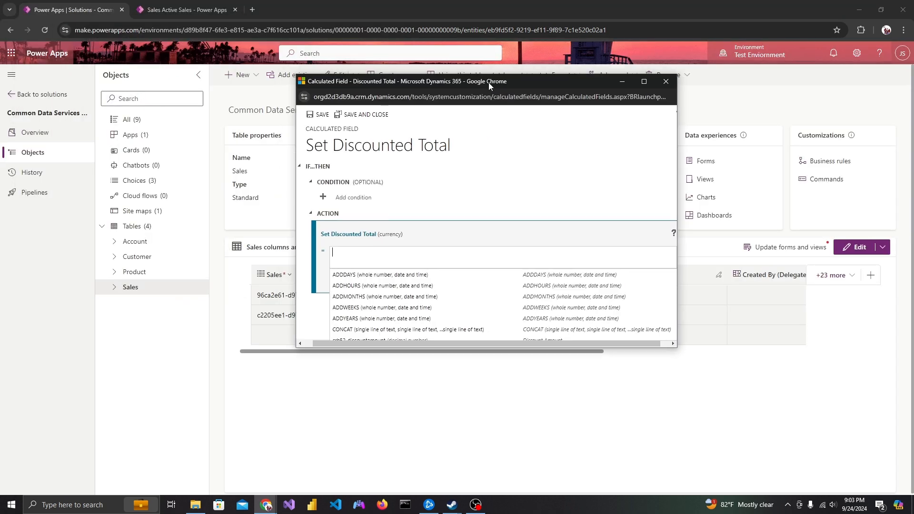
pyautogui.click(644, 82)
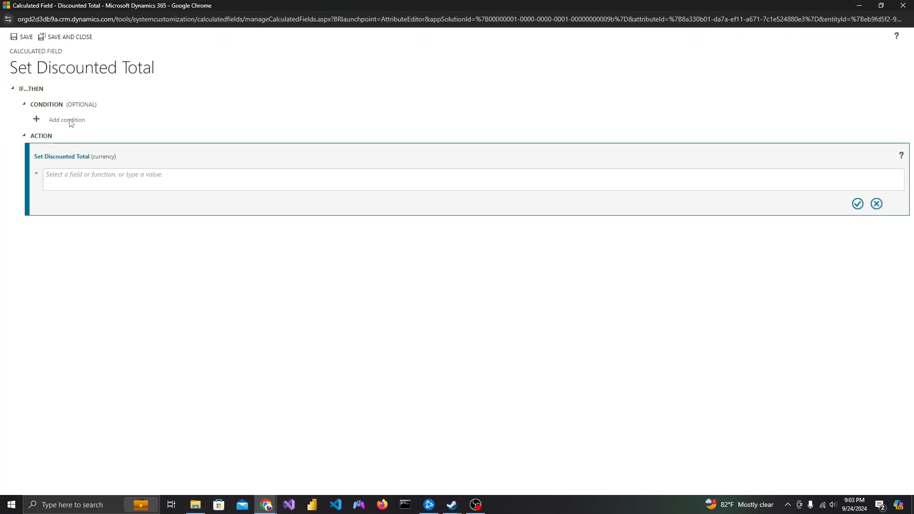
pyautogui.click(876, 204)
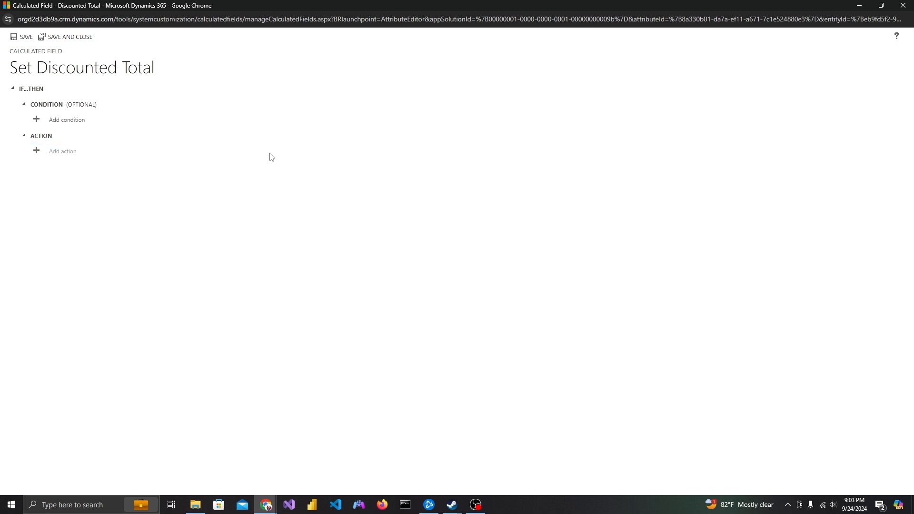
# Step: Add a condition to the Discounted Total calculation that the current Sales entity's Discount Amount contains data
pyautogui.click(55, 124)
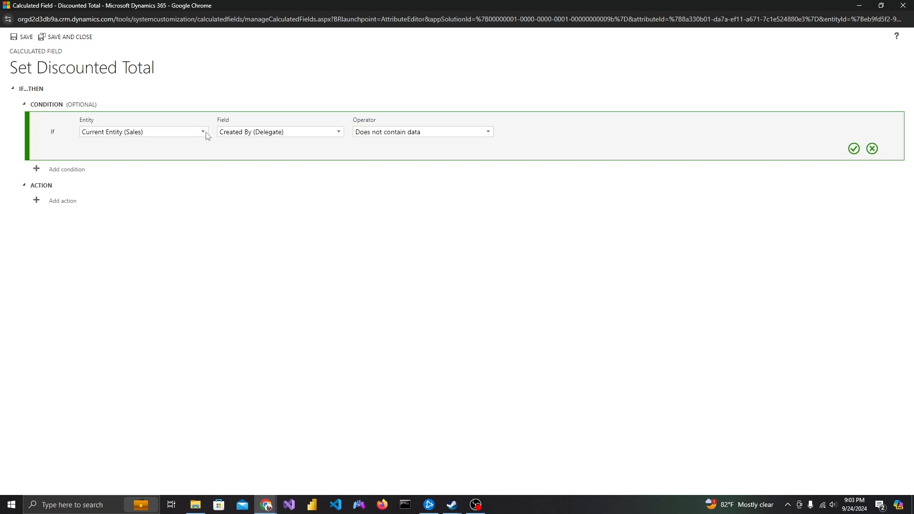
pyautogui.click(204, 132)
pyautogui.click(325, 132)
pyautogui.click(338, 133)
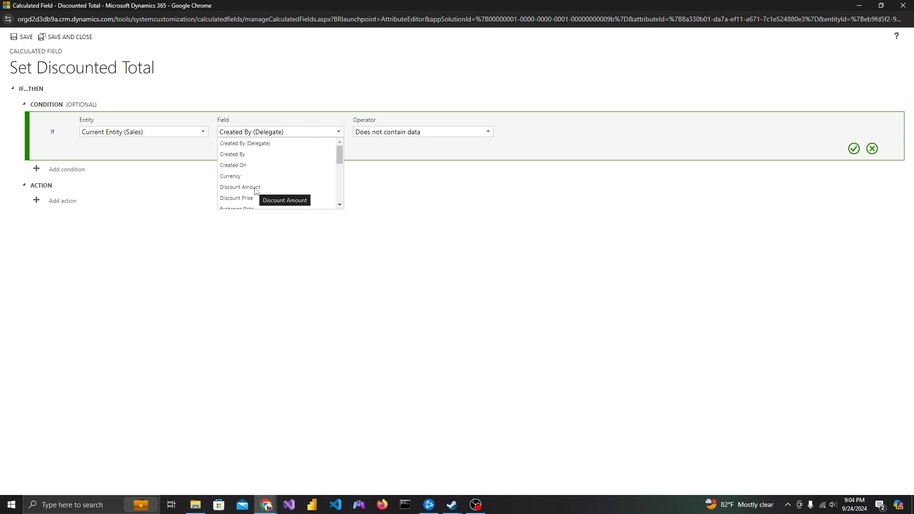
pyautogui.click(256, 188)
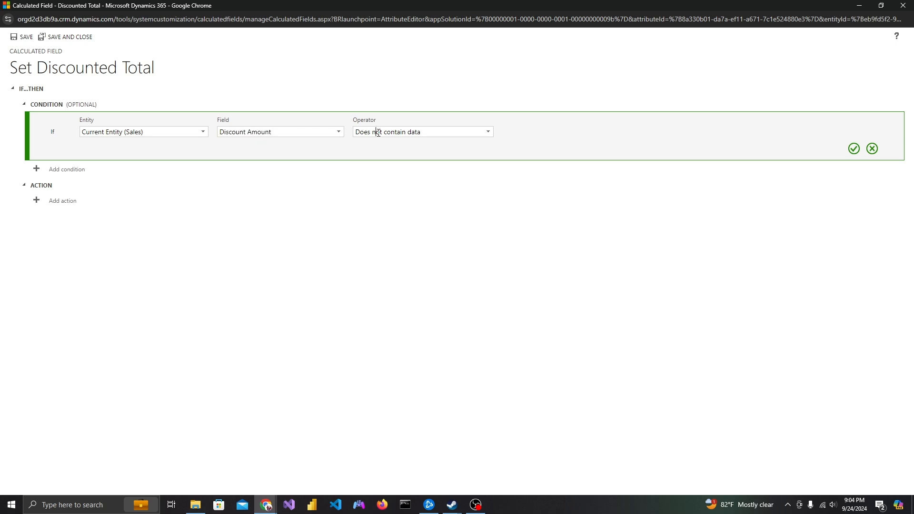
pyautogui.click(485, 131)
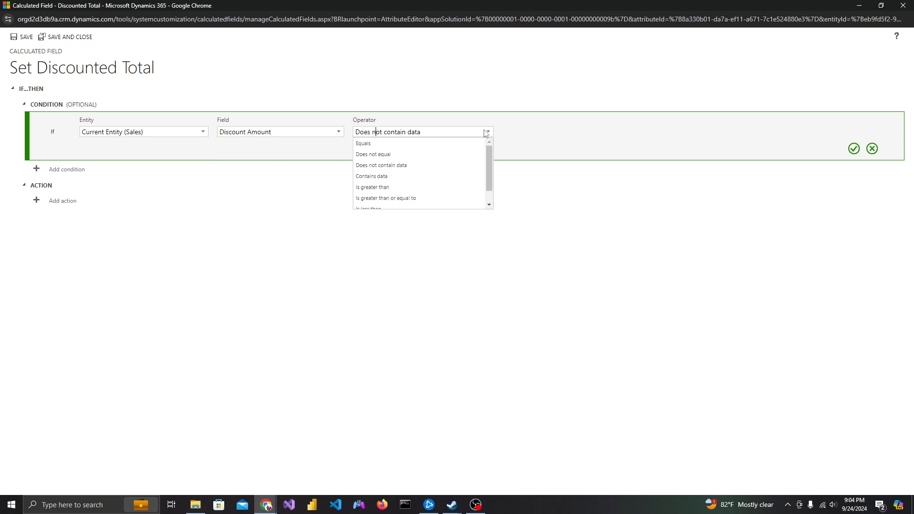
pyautogui.click(389, 176)
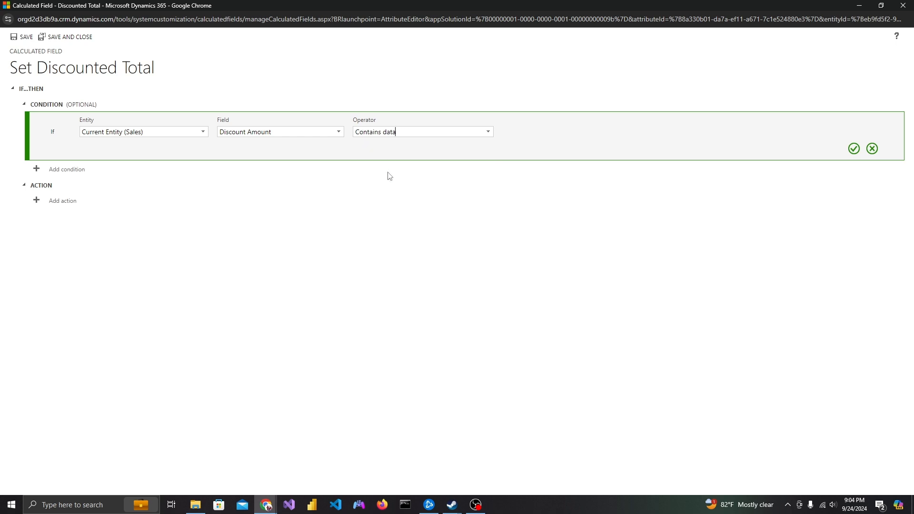
pyautogui.click(854, 148)
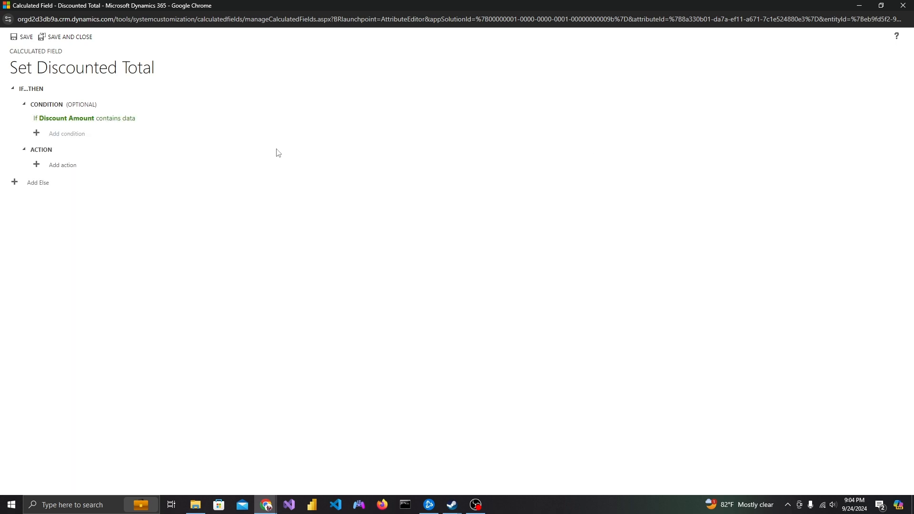
# Step: Set the Discounted Total action to crb52_discountprice - crb52_total, confirm it, and save and close the calculated field
pyautogui.click(64, 166)
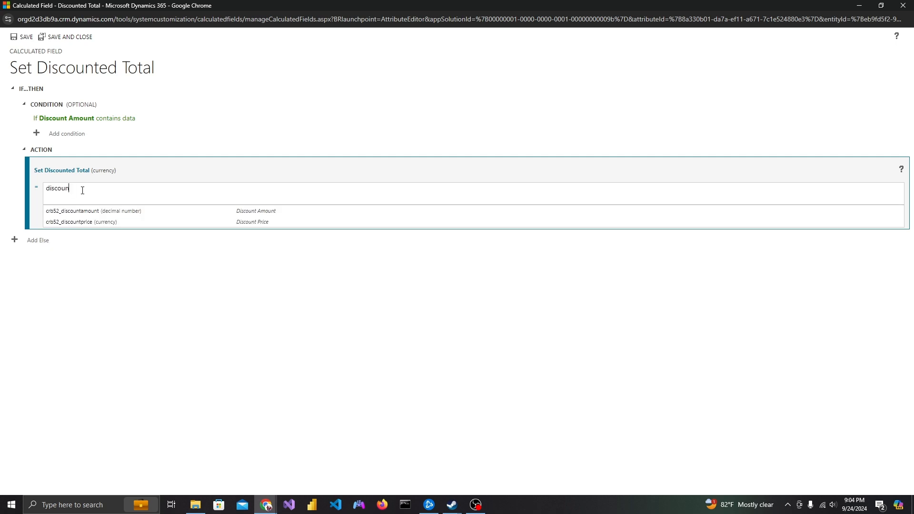
pyautogui.click(88, 223)
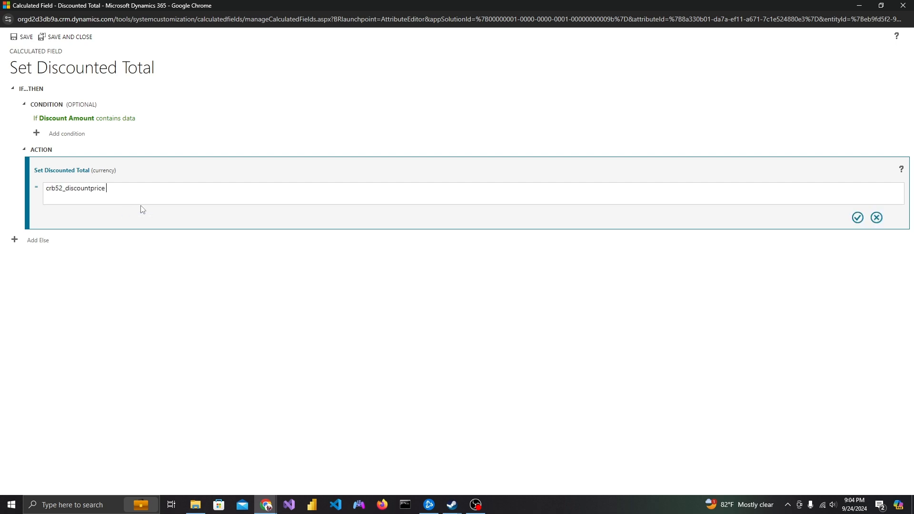
pyautogui.write('- ')
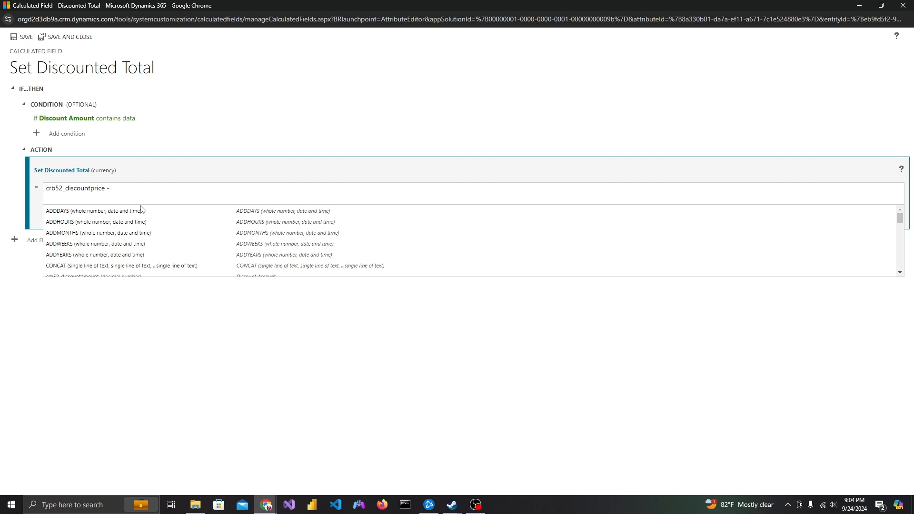
pyautogui.write('to')
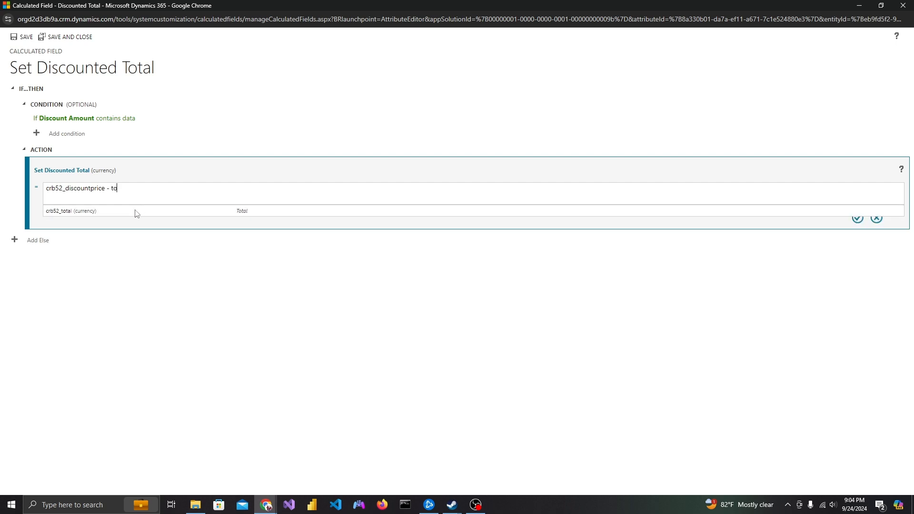
pyautogui.click(134, 213)
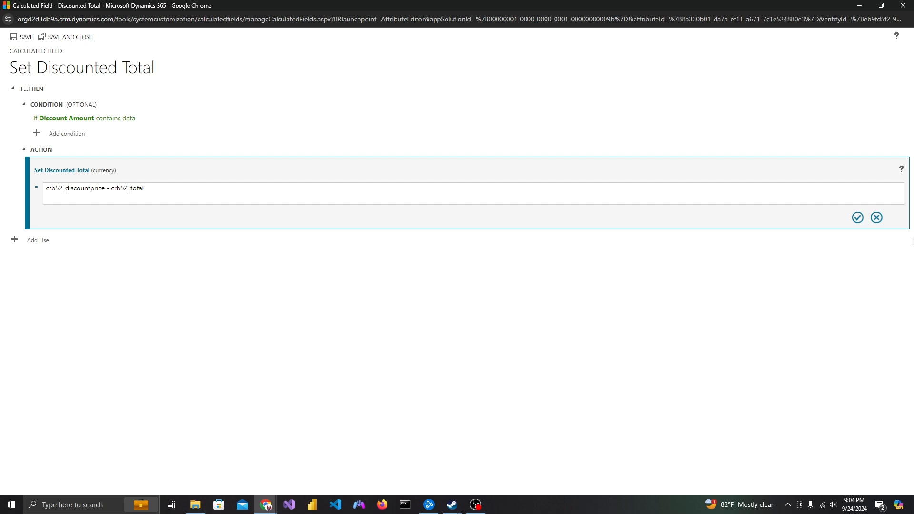
pyautogui.click(858, 218)
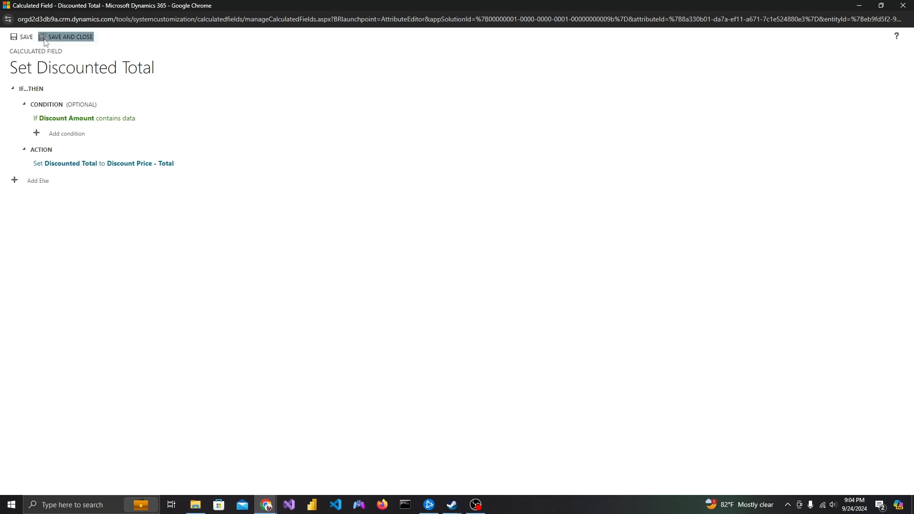
pyautogui.click(62, 41)
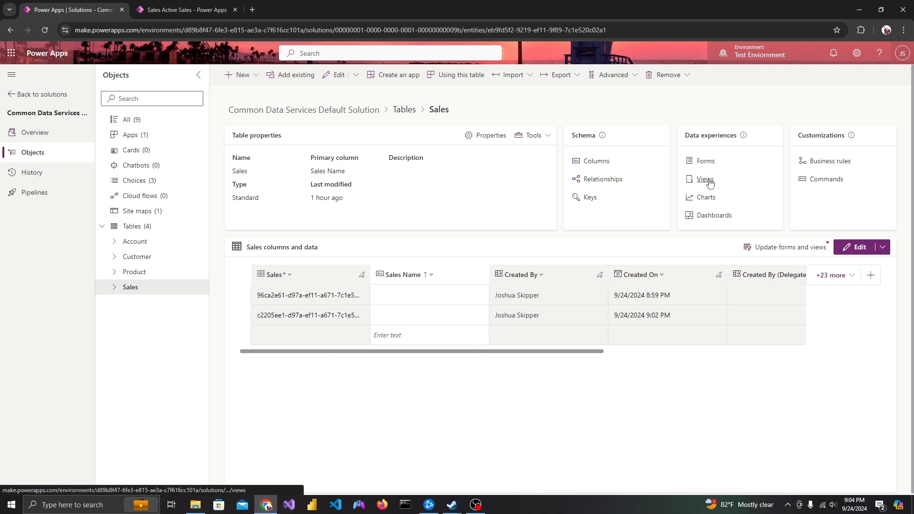
# Step: Add the Discounted Total column to the Sales table's Active Sales view, then save and publish the view
pyautogui.click(705, 181)
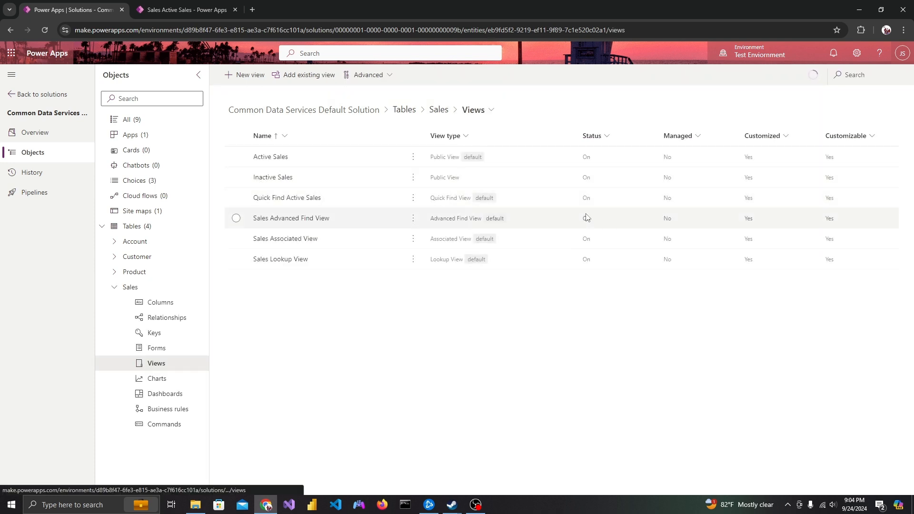
pyautogui.click(276, 157)
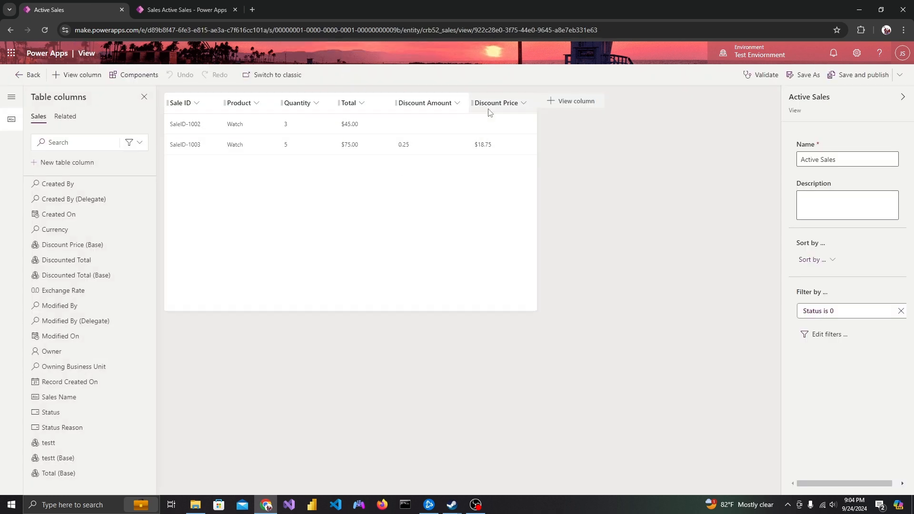
pyautogui.click(93, 269)
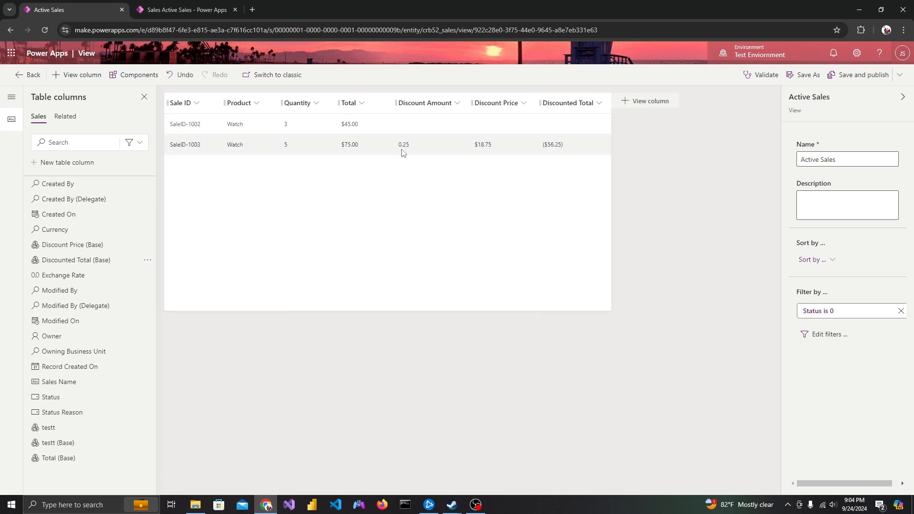
pyautogui.click(858, 75)
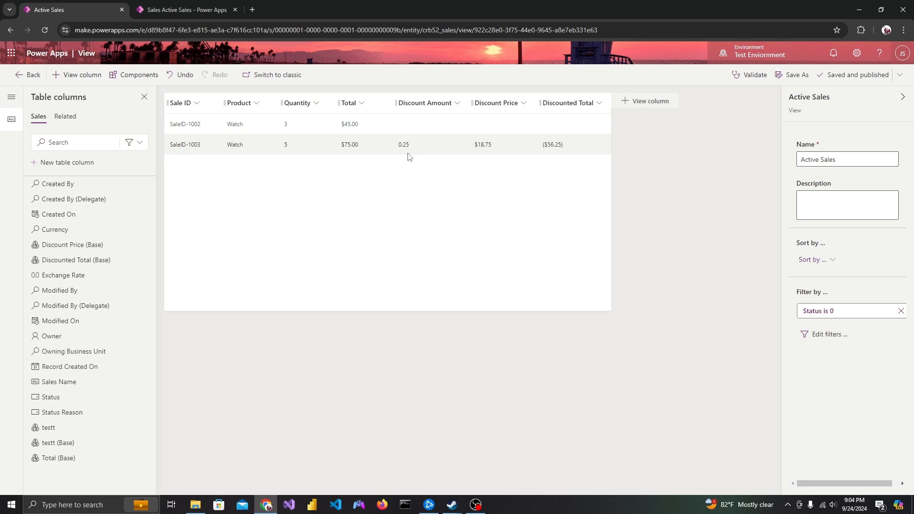
# Step: Reload the Sales list in the Youtube App and start a new sales record, opening a new product from its Product lookup
pyautogui.click(195, 14)
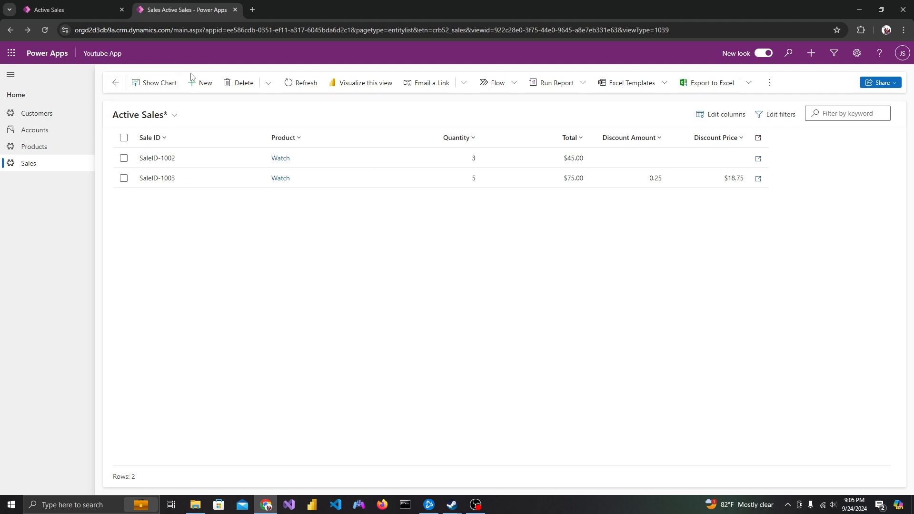
pyautogui.click(44, 30)
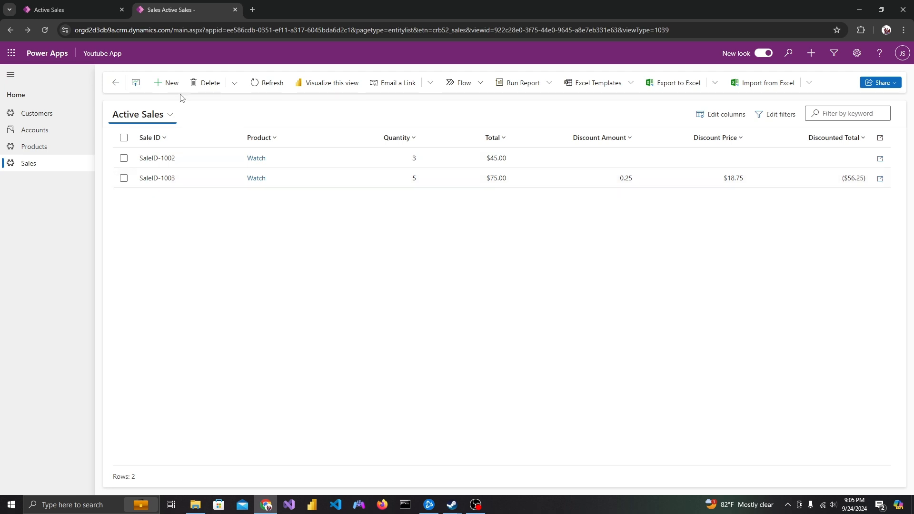
pyautogui.click(171, 85)
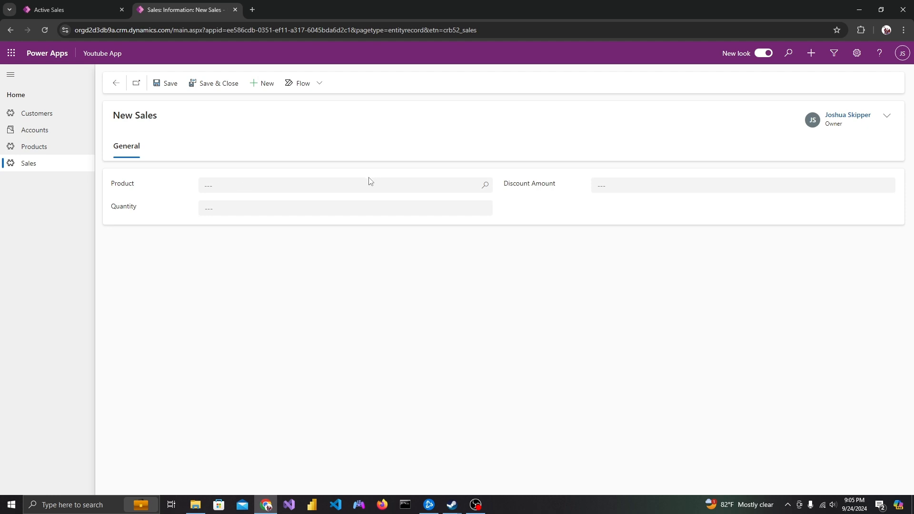
pyautogui.click(360, 185)
pyautogui.click(228, 248)
# Step: Create the product iPhone 16 with a price of $1,200.00, then save and close it
pyautogui.click(295, 184)
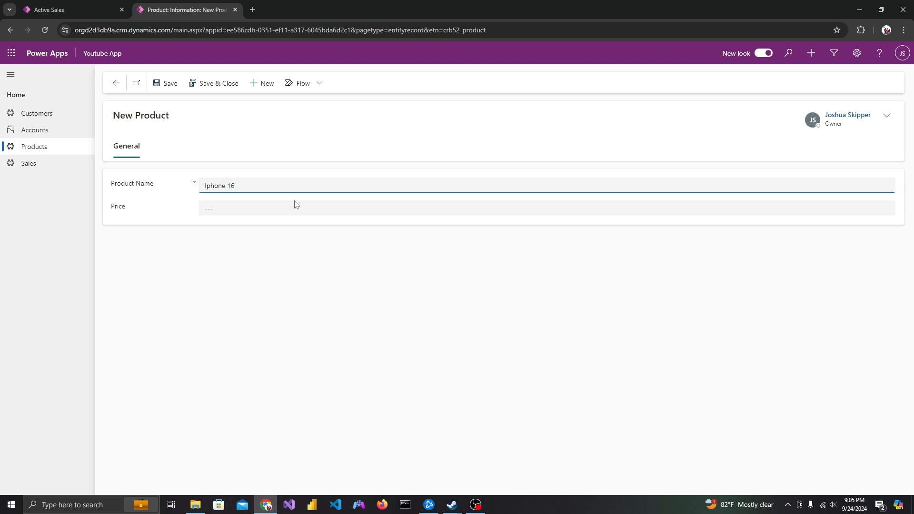
pyautogui.click(293, 208)
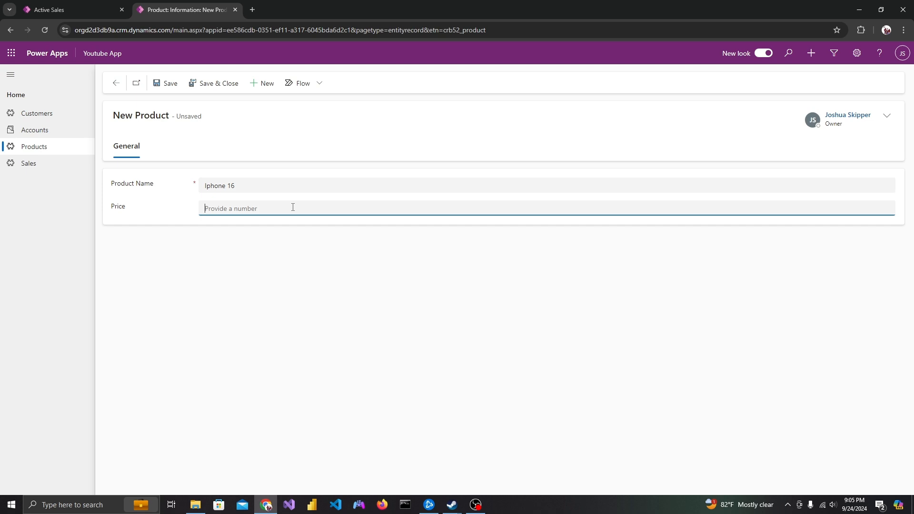
pyautogui.write('1200')
pyautogui.click(275, 234)
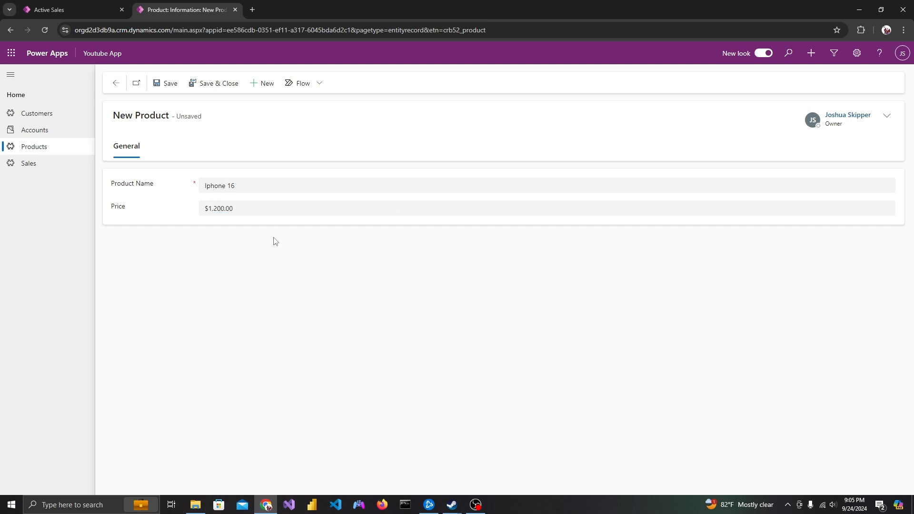
pyautogui.click(209, 187)
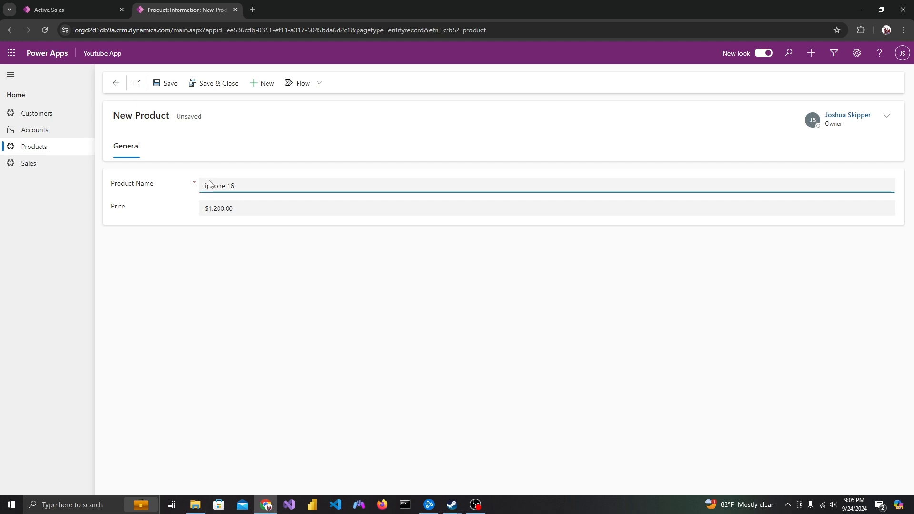
pyautogui.press('Delete')
pyautogui.write('P')
pyautogui.click(203, 82)
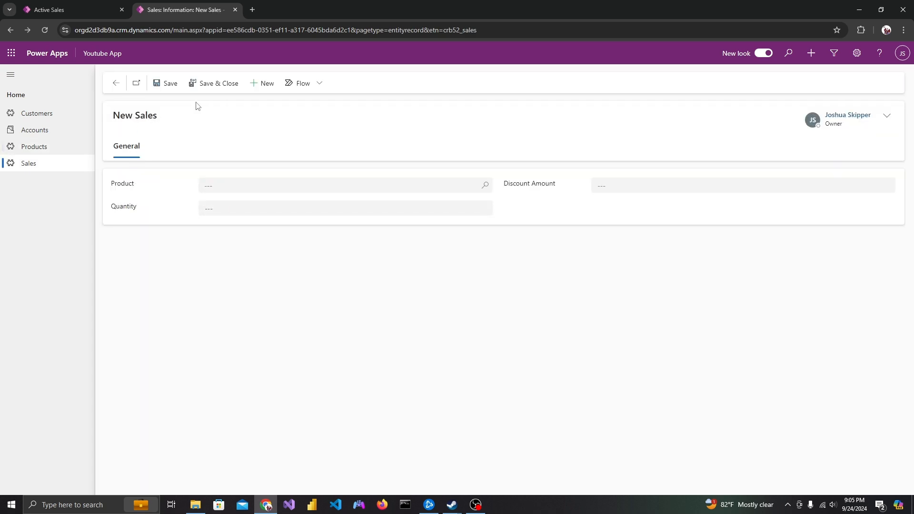
# Step: Fill in the new sale with product iPhone 16 and quantity 10, then save and close it
pyautogui.click(252, 184)
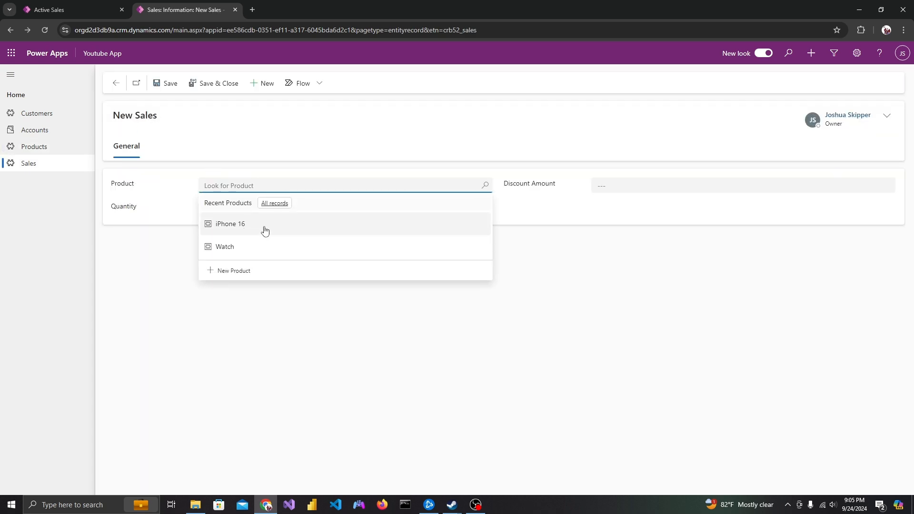
pyautogui.click(264, 227)
pyautogui.click(274, 210)
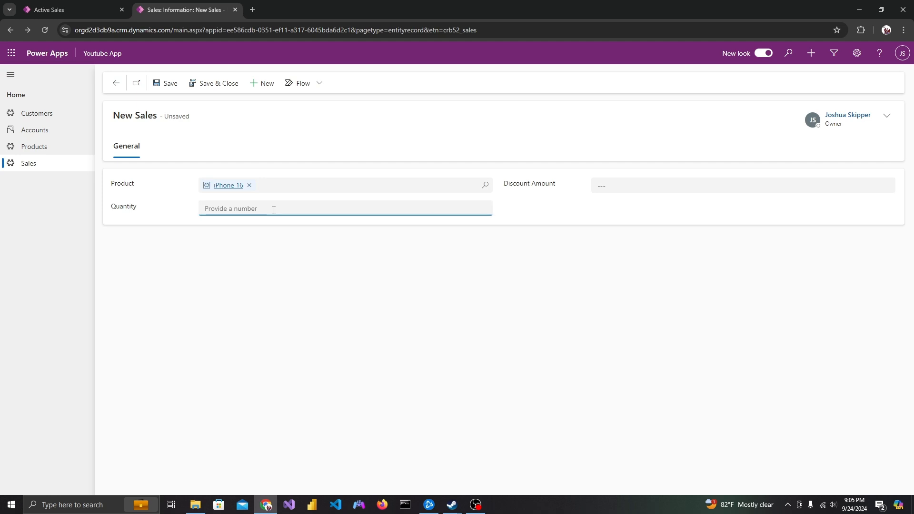
pyautogui.write('10')
pyautogui.click(218, 88)
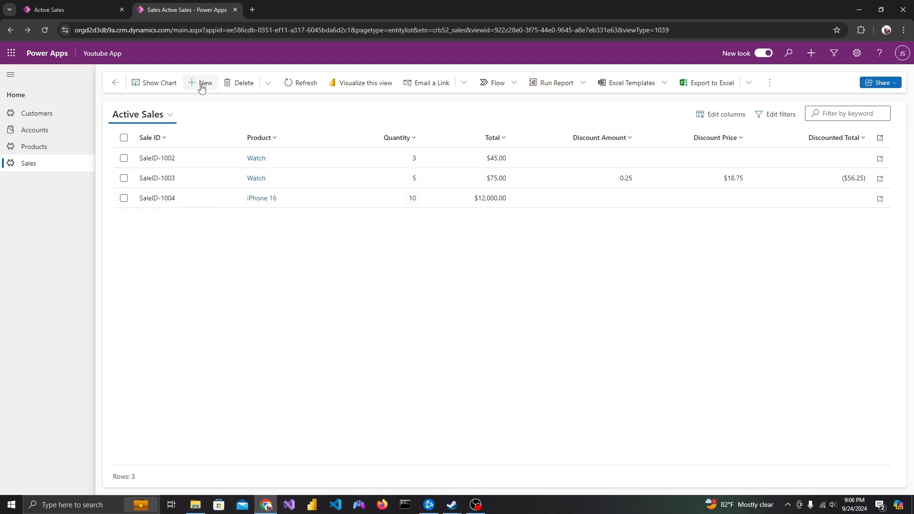
# Step: Open the iPhone 16 sale, set its Discount Amount to 0.80, then save and close the record
pyautogui.doubleClick(220, 199)
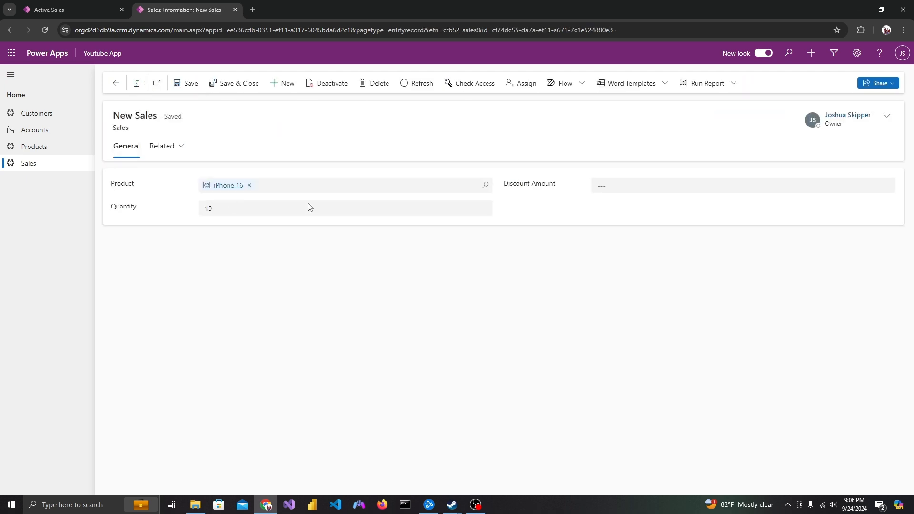
pyautogui.click(675, 185)
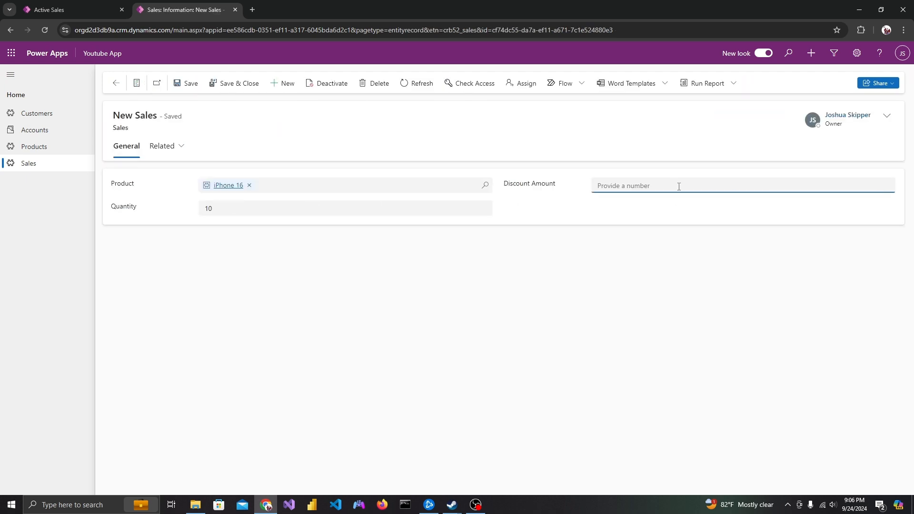
pyautogui.write('8')
pyautogui.press('BackSpace')
pyautogui.write('.80')
pyautogui.click(238, 83)
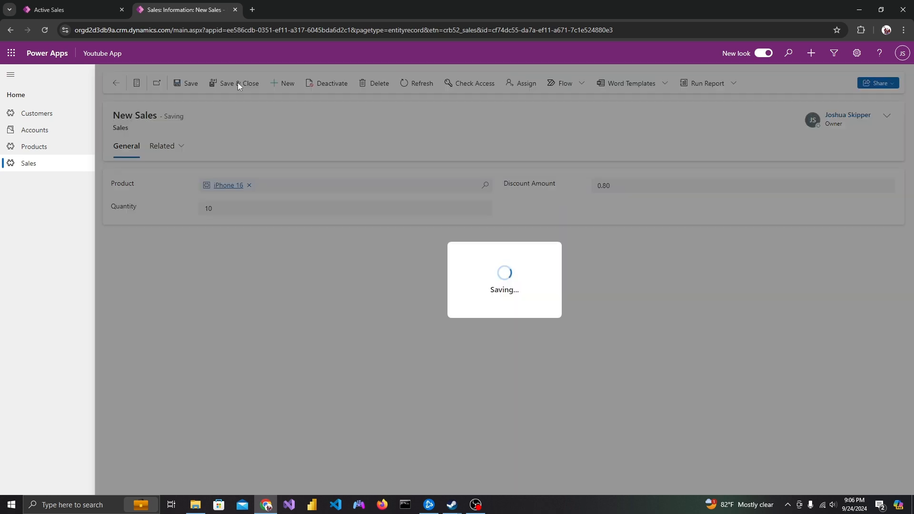